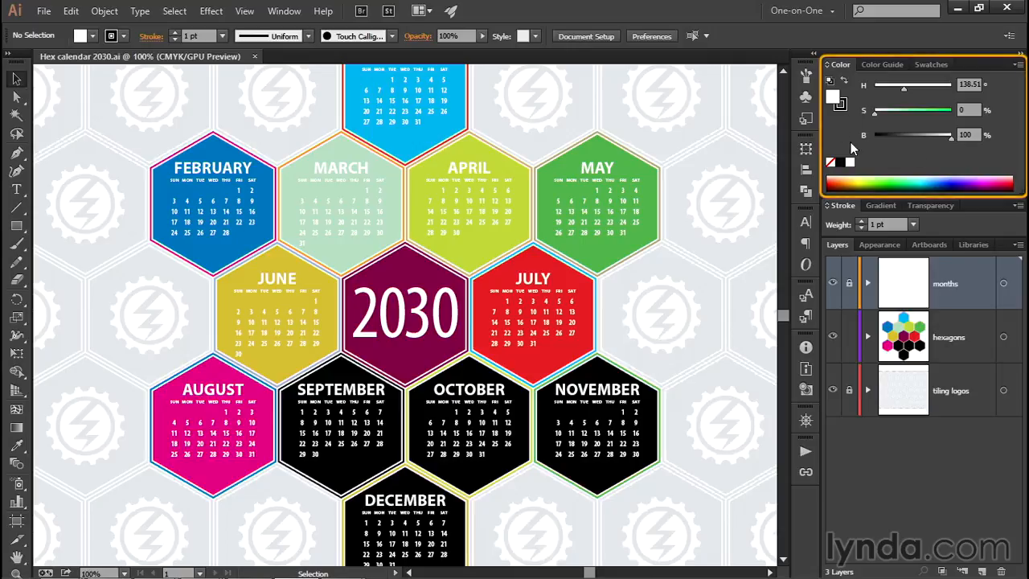
Step: Shift the default fill color's hue to 216° while no artwork is selected
left_click(903, 90)
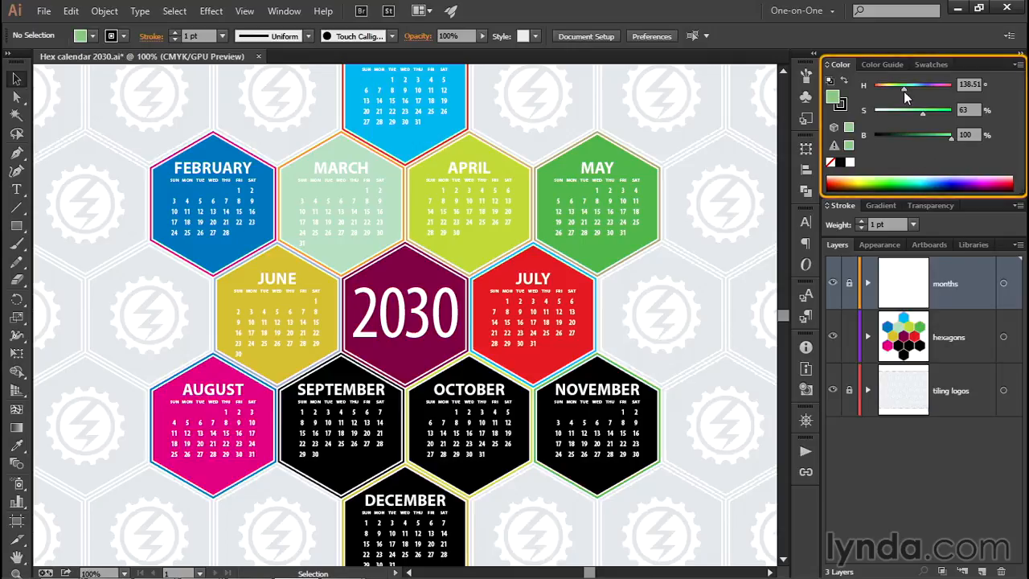
left_click_drag(903, 90, 920, 89)
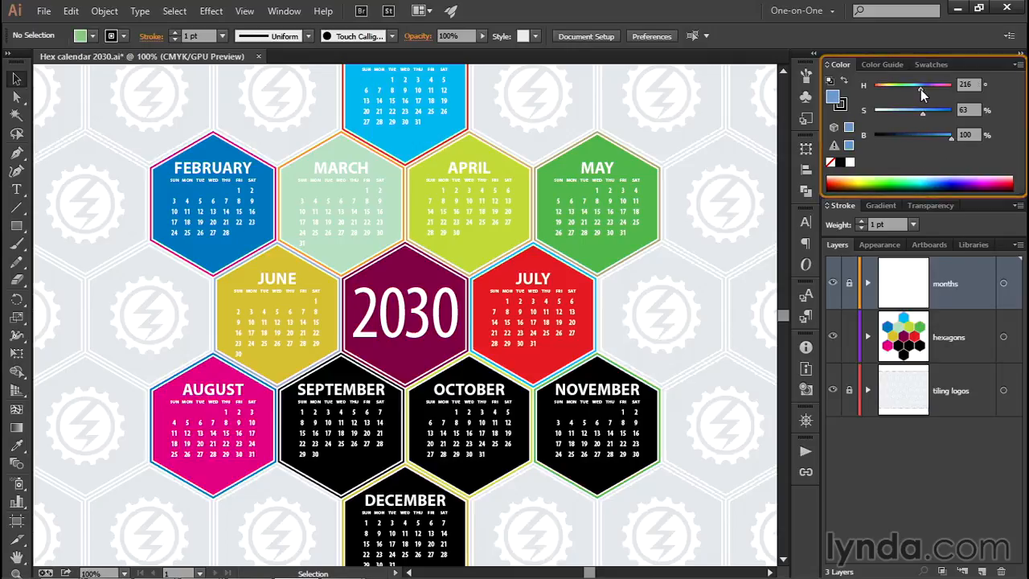
Step: Select the March hexagon and switch its color sliders to the CMYK model
left_click(344, 261)
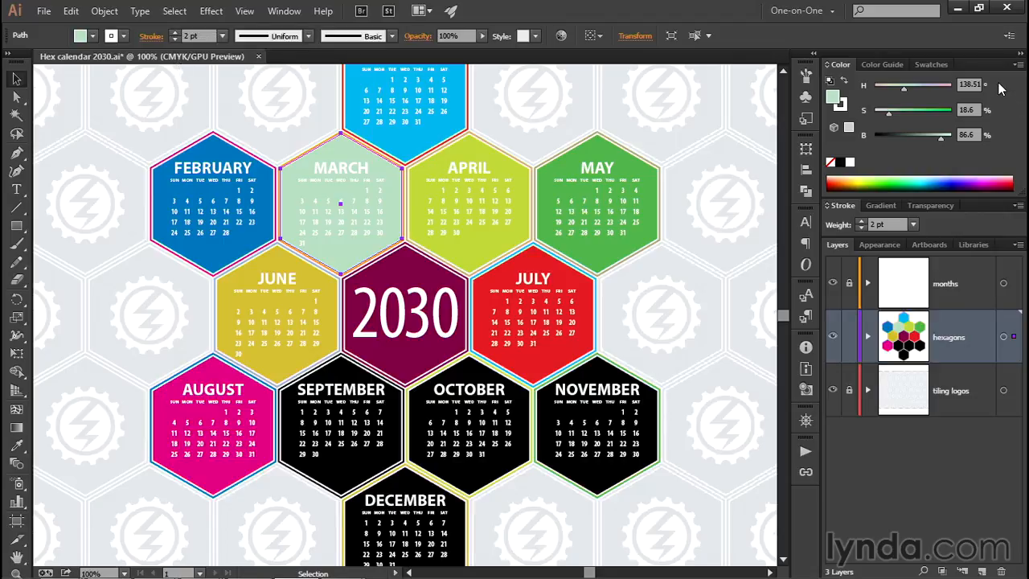
left_click(1018, 64)
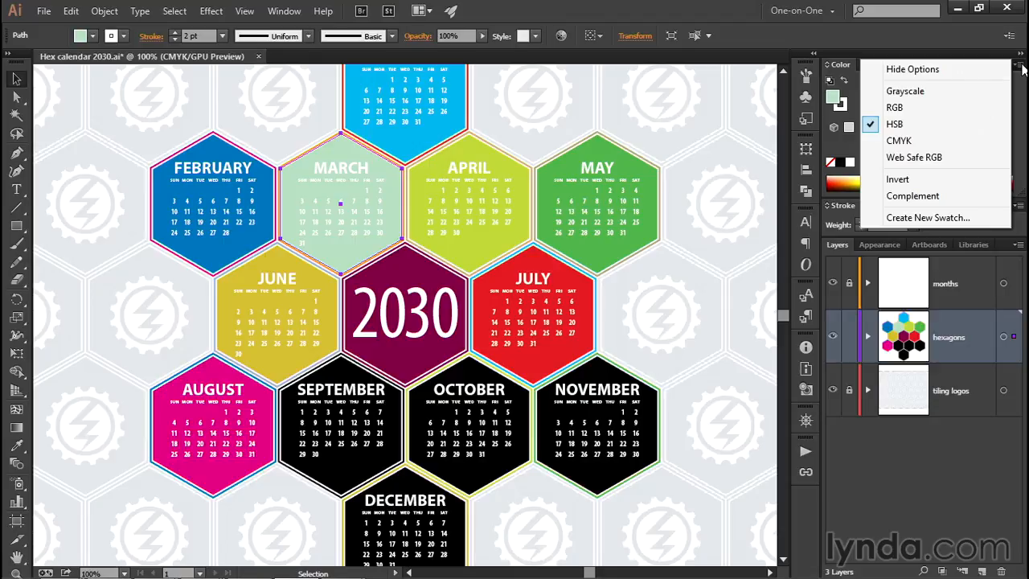
left_click(938, 141)
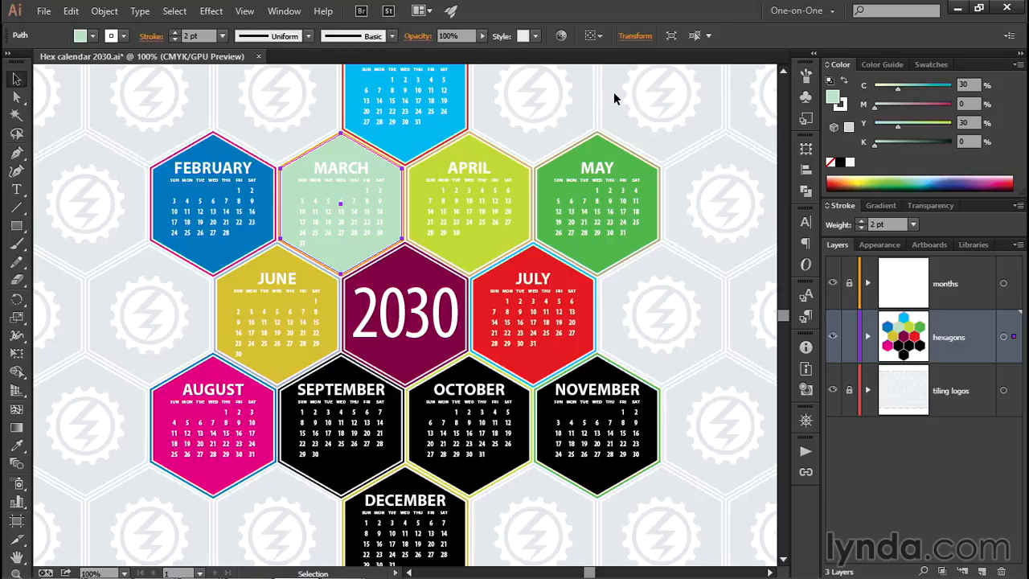
Step: Show the document's color swatches as medium thumbnails and enlarge the display to fit every swatch
left_click(285, 12)
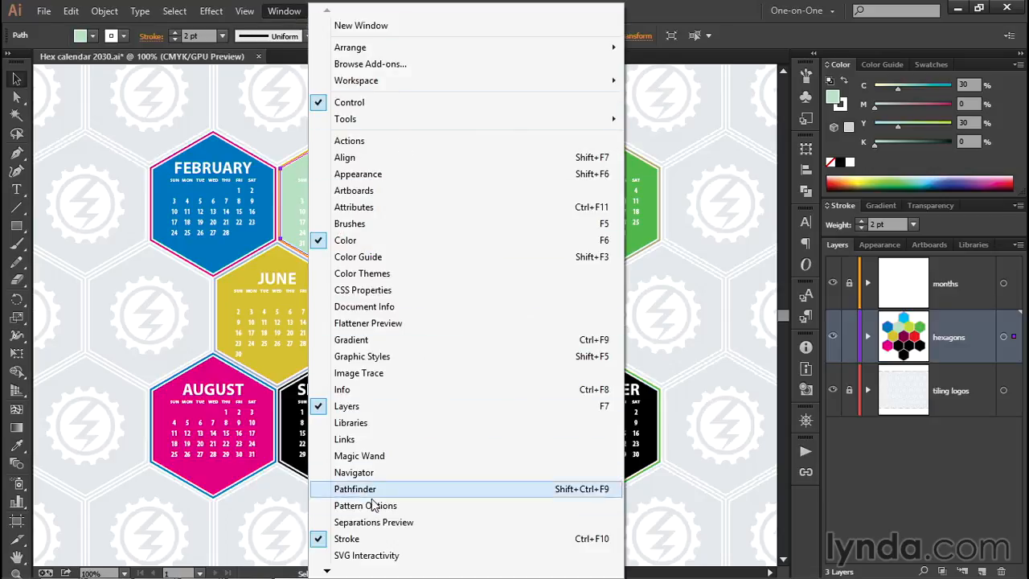
mouse_move(327, 570)
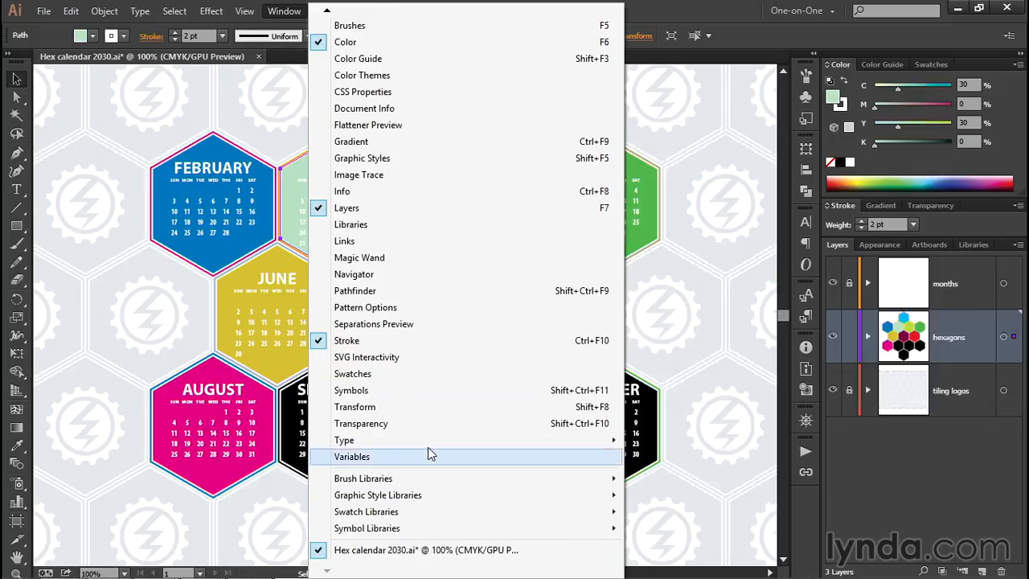
left_click(384, 374)
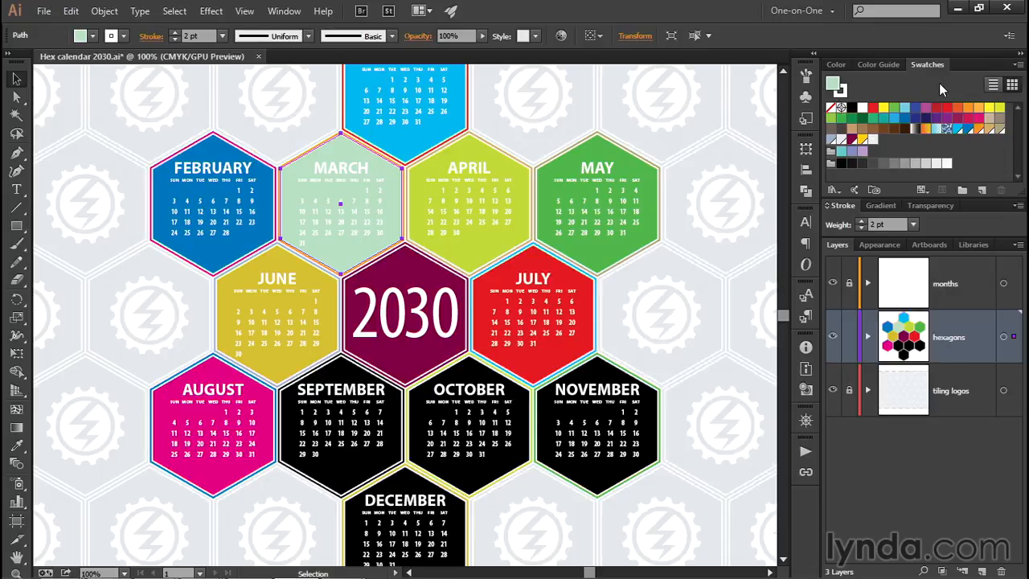
left_click(1018, 66)
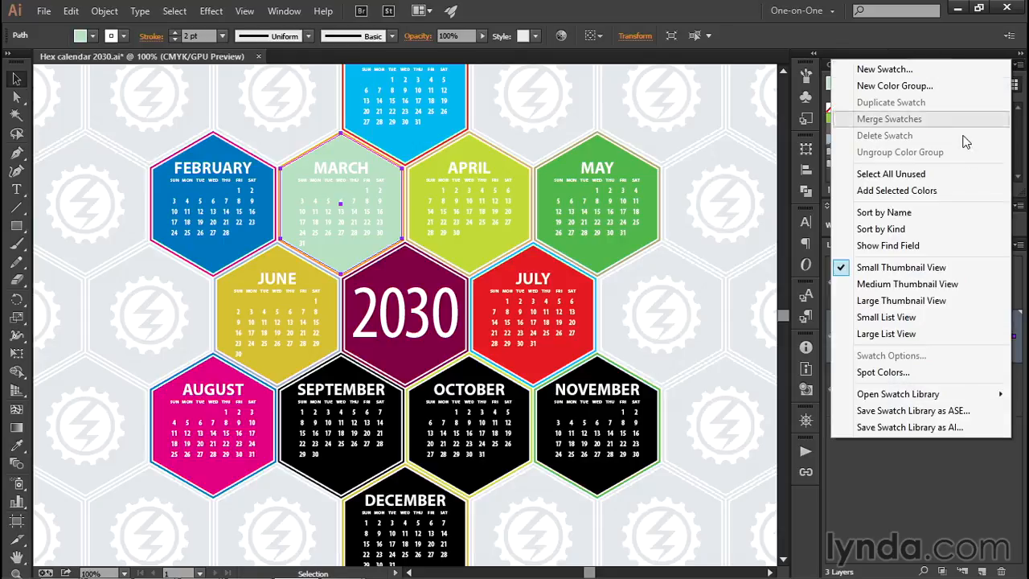
left_click(968, 283)
left_click_drag(901, 196, 899, 233)
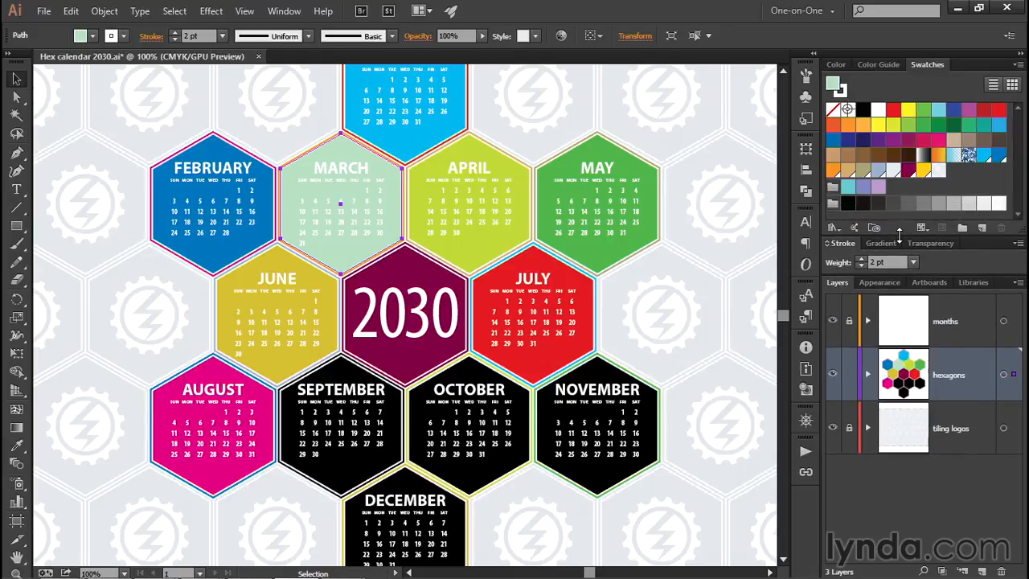
Step: Save the March hexagon's fill as a new CMYK process color swatch named Seafoam
left_click(982, 228)
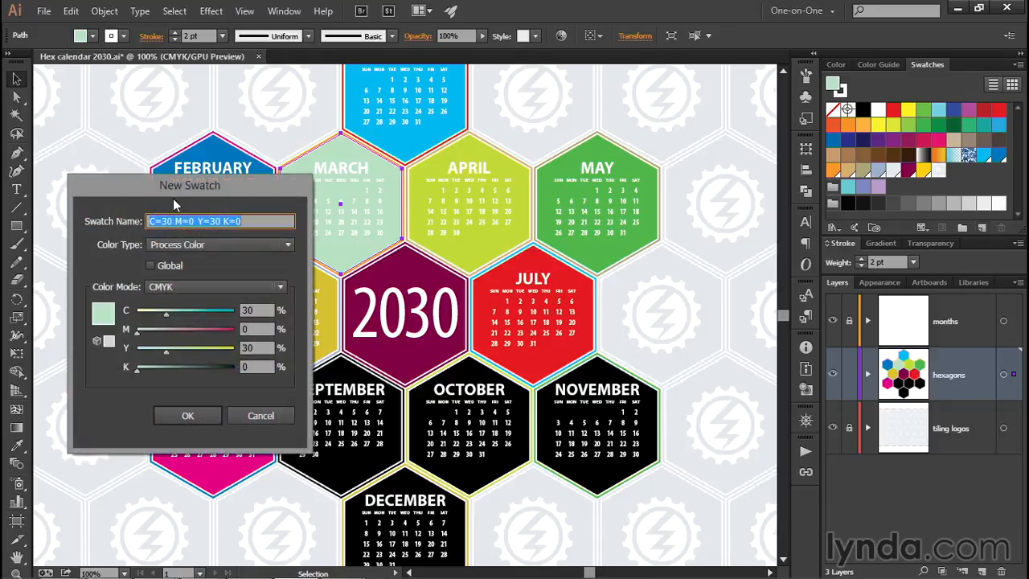
left_click_drag(159, 188, 742, 97)
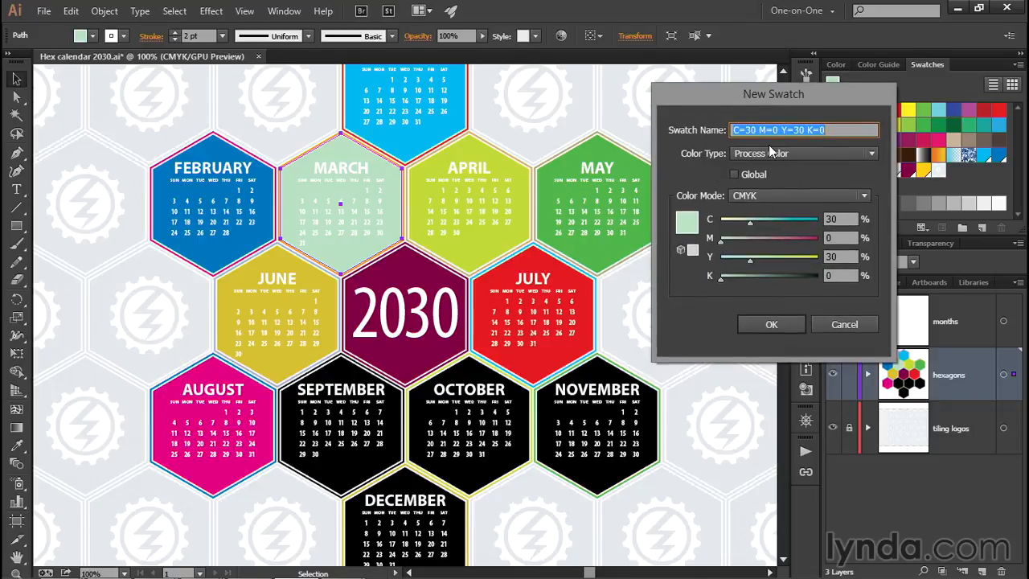
type("Seafoam")
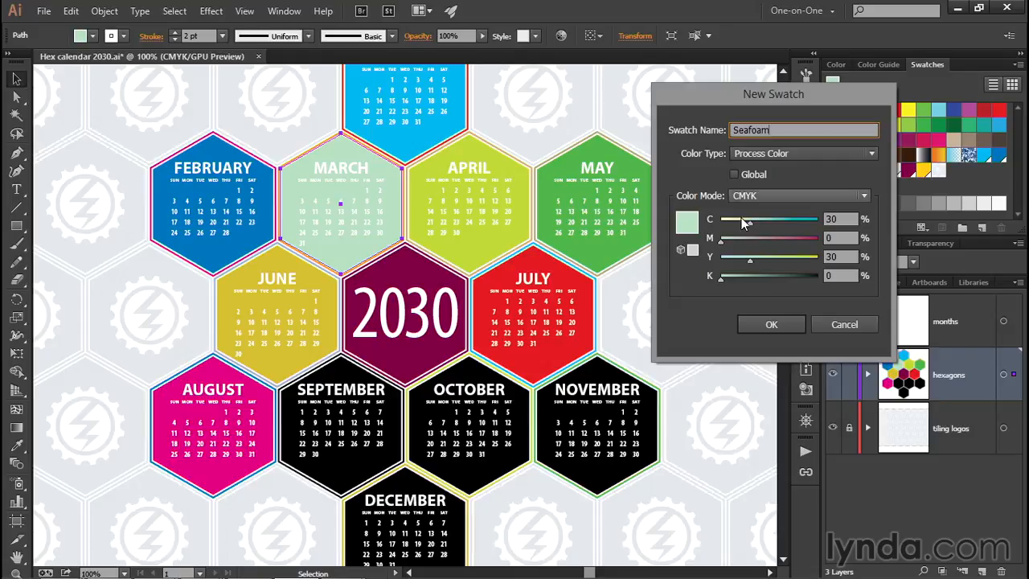
left_click(788, 323)
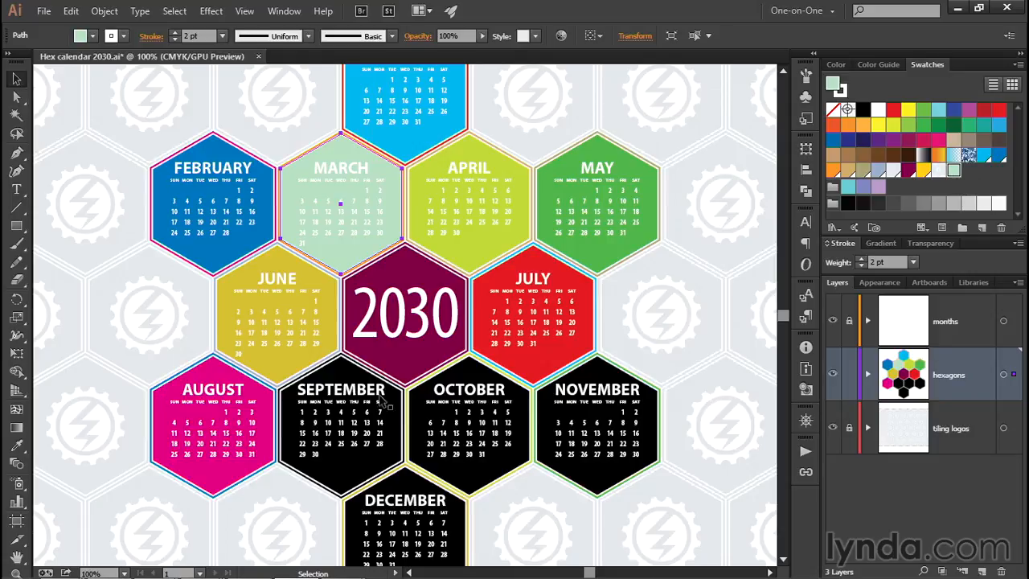
Step: Select the outer black hexagon behind the September calendar, rather than the inner one
key("z")
left_click(355, 413)
left_click(379, 375)
left_click(401, 263)
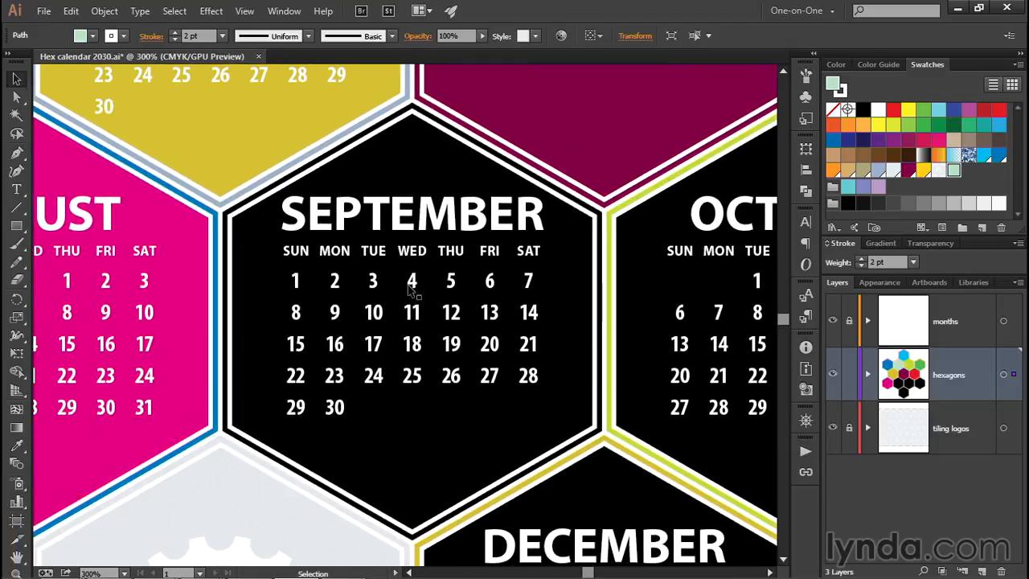
left_click(352, 510)
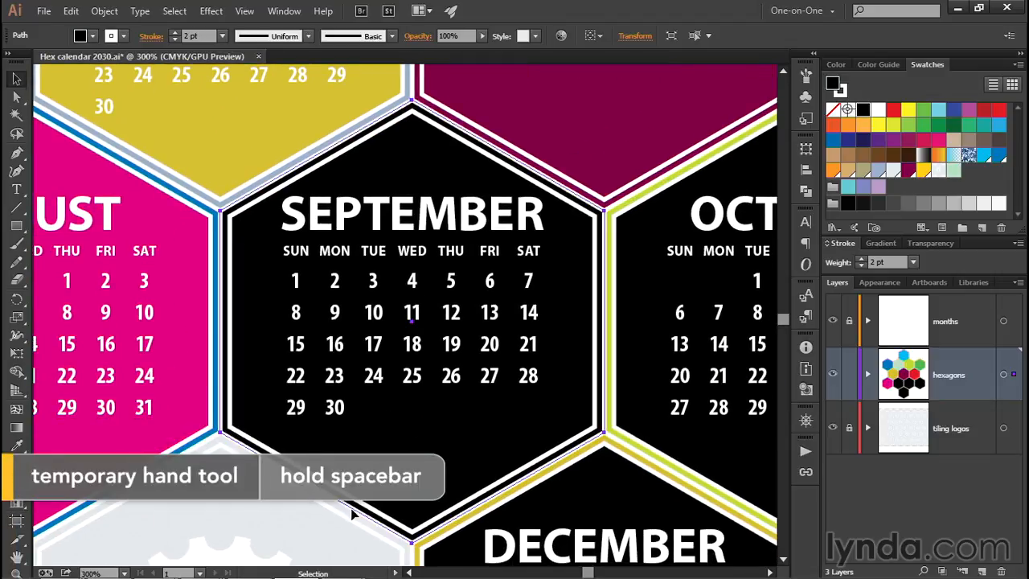
left_click(495, 487)
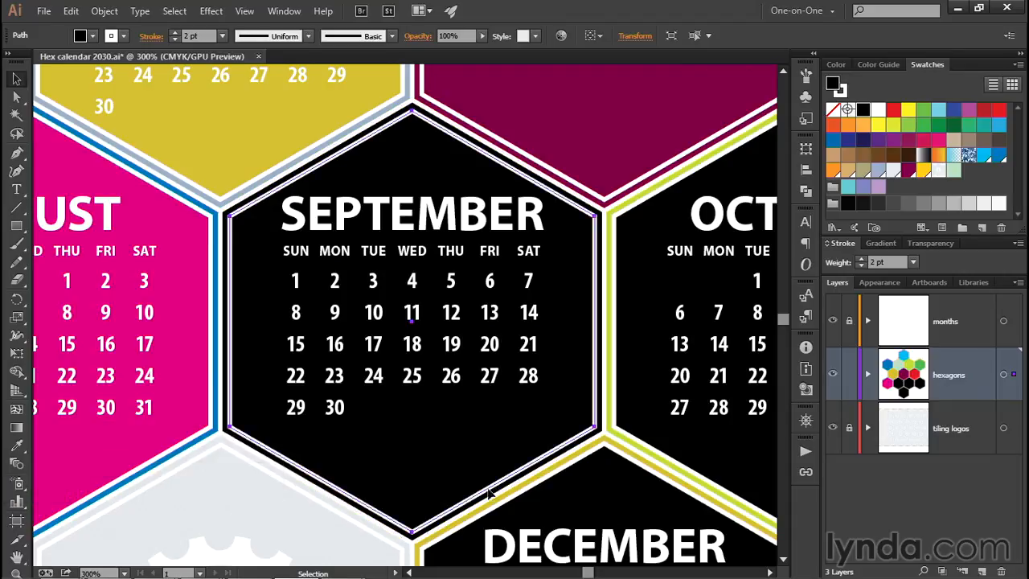
left_click(386, 532)
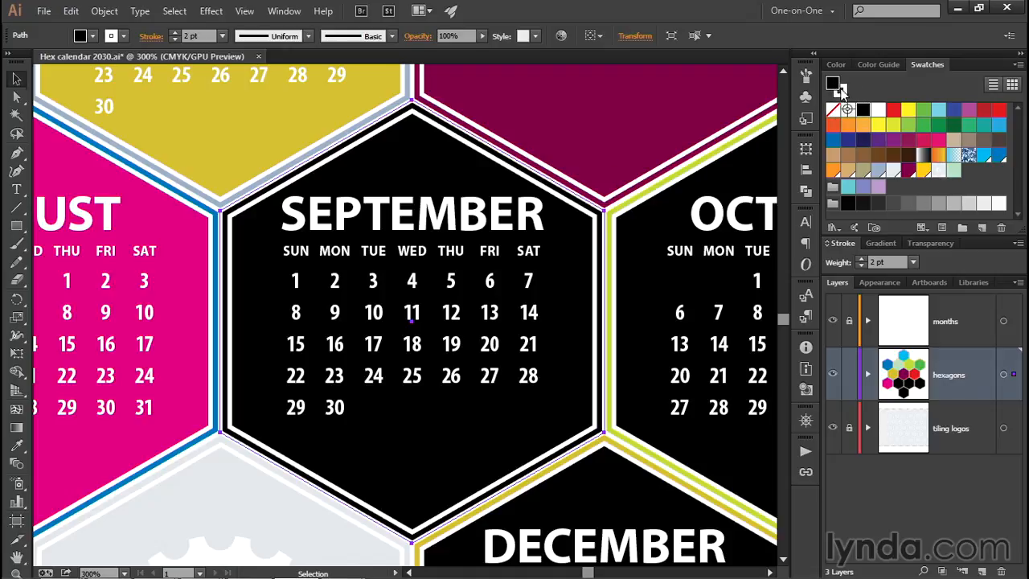
Step: Toggle the active color attribute between stroke and fill, leaving fill active with the document swatches displayed
left_click(841, 94)
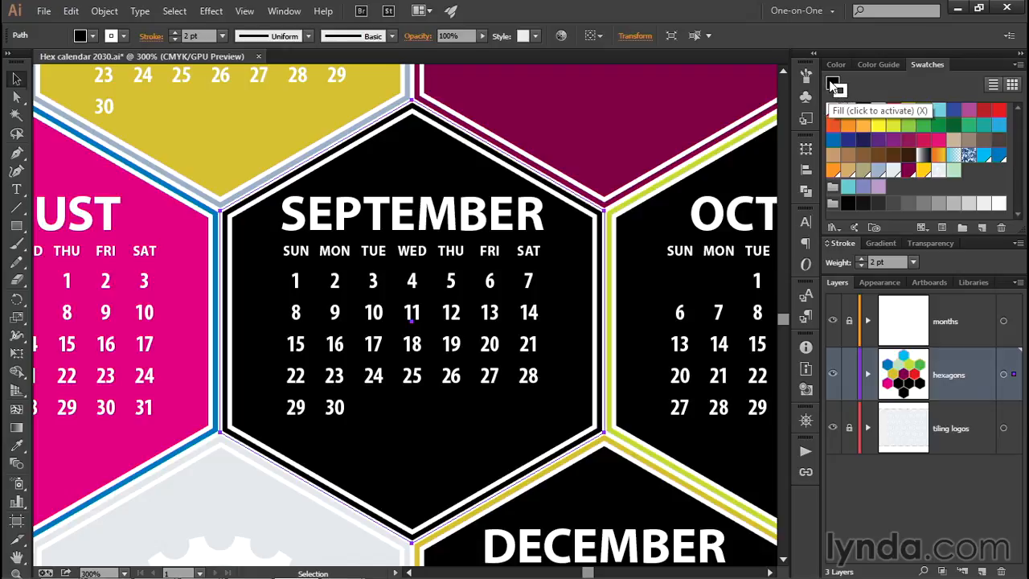
left_click(833, 86)
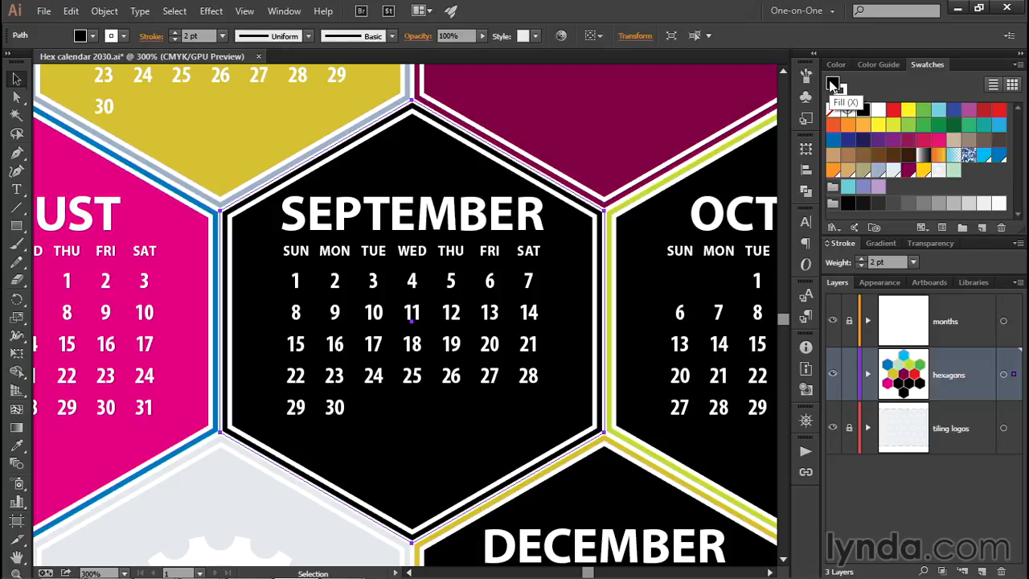
key("x")
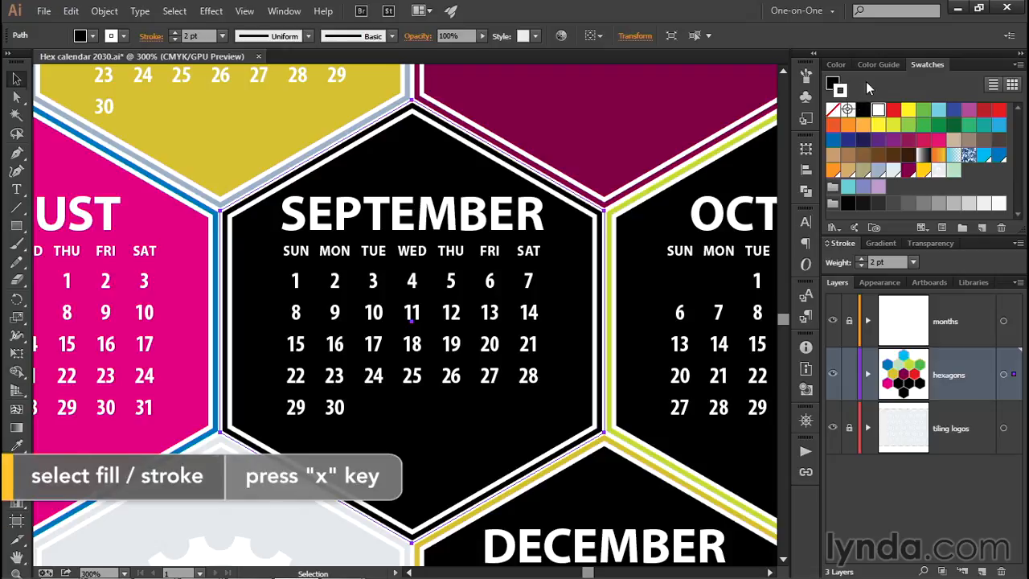
key("x")
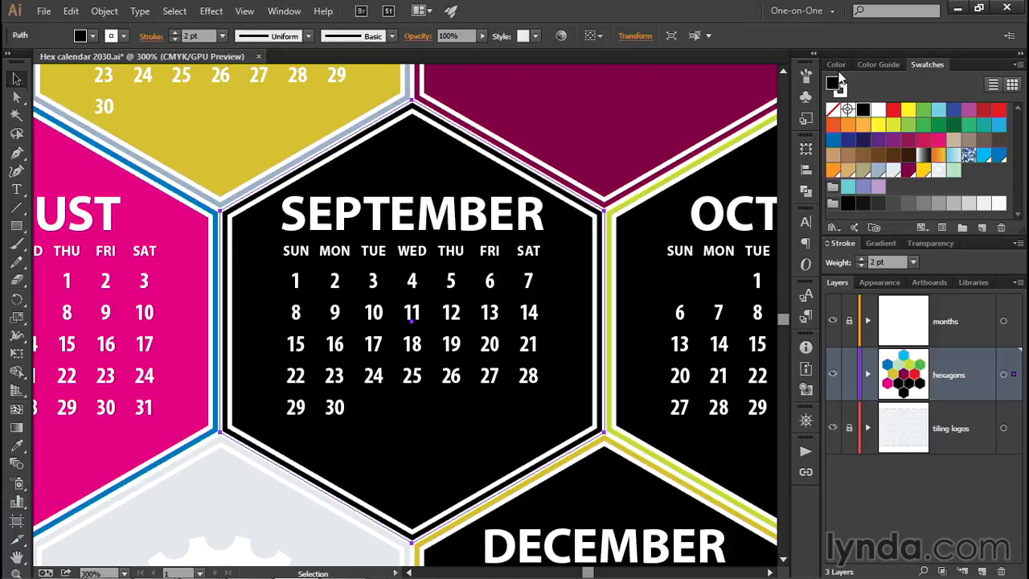
left_click(839, 82)
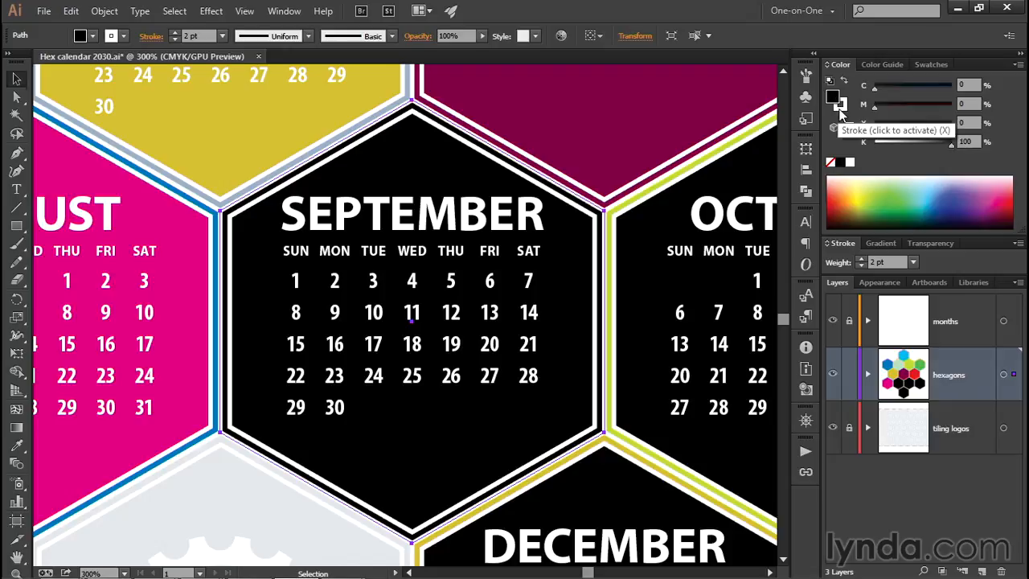
left_click(926, 64)
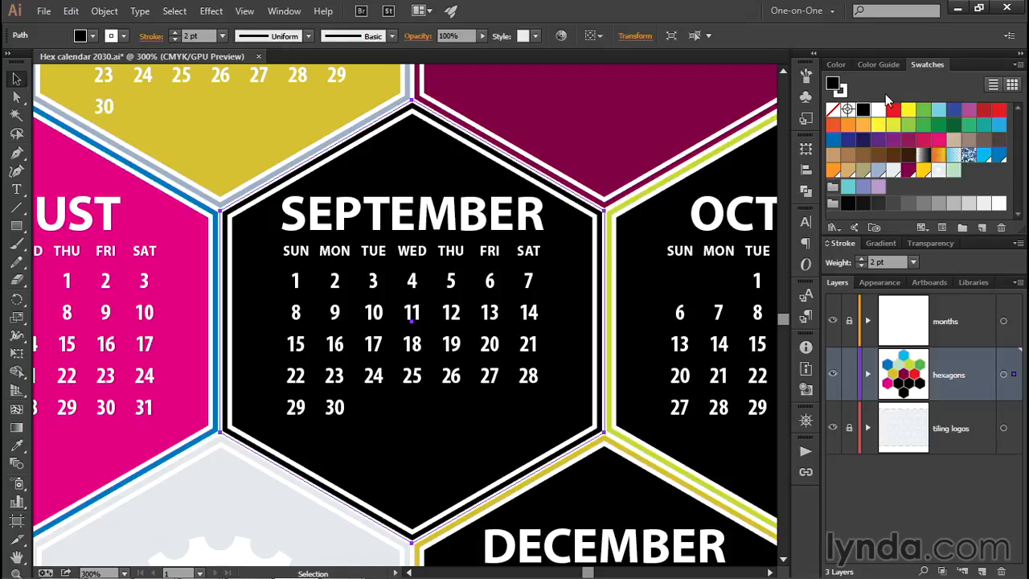
Step: Try the Seafoam swatch as the fill of September's outer hexagon, and undo it
left_click(951, 172)
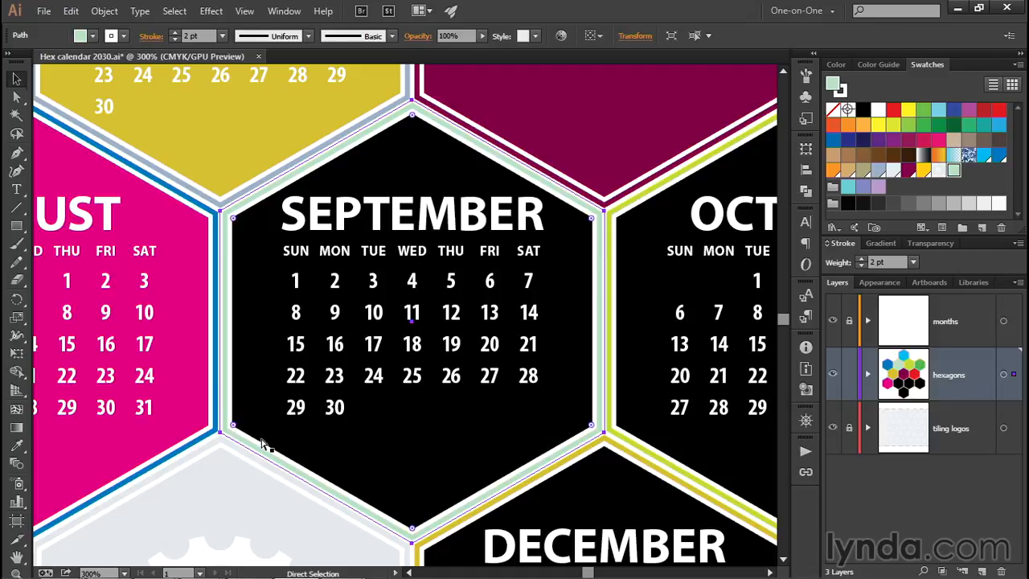
key("ctrl+z")
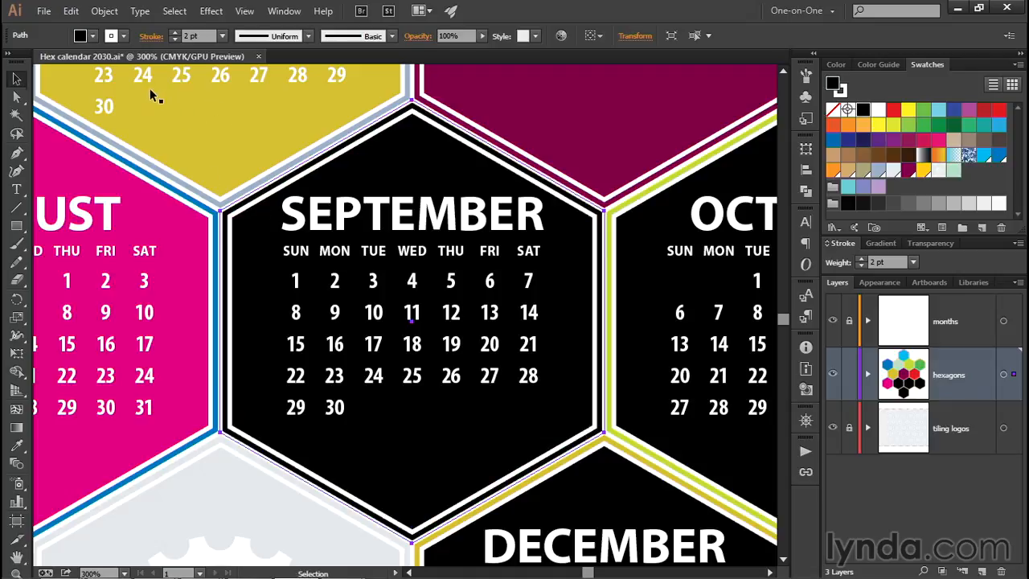
Step: Enlarge the pop-up list of fill swatches and display it as medium thumbnails
left_click(91, 36)
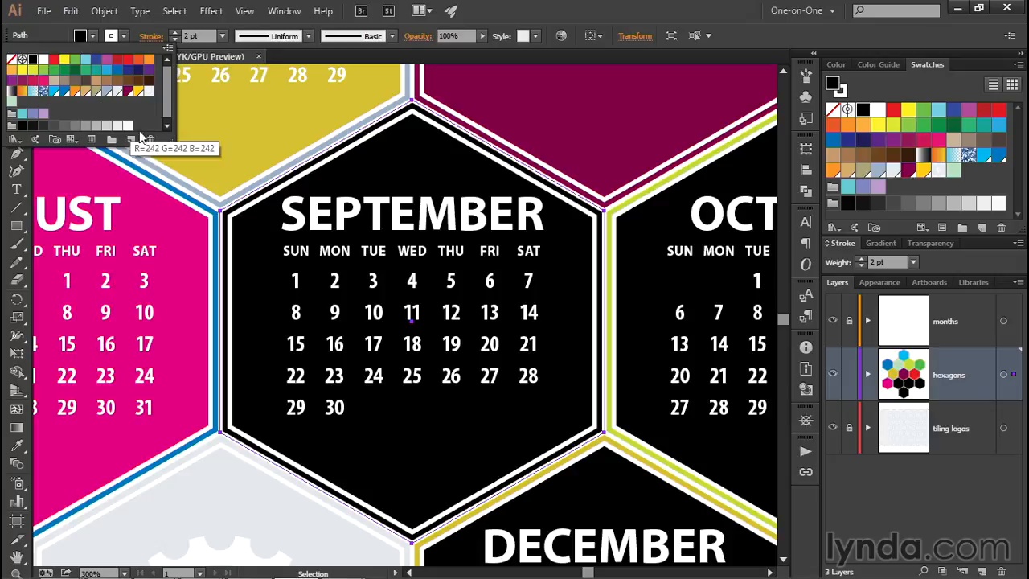
left_click_drag(170, 139, 191, 192)
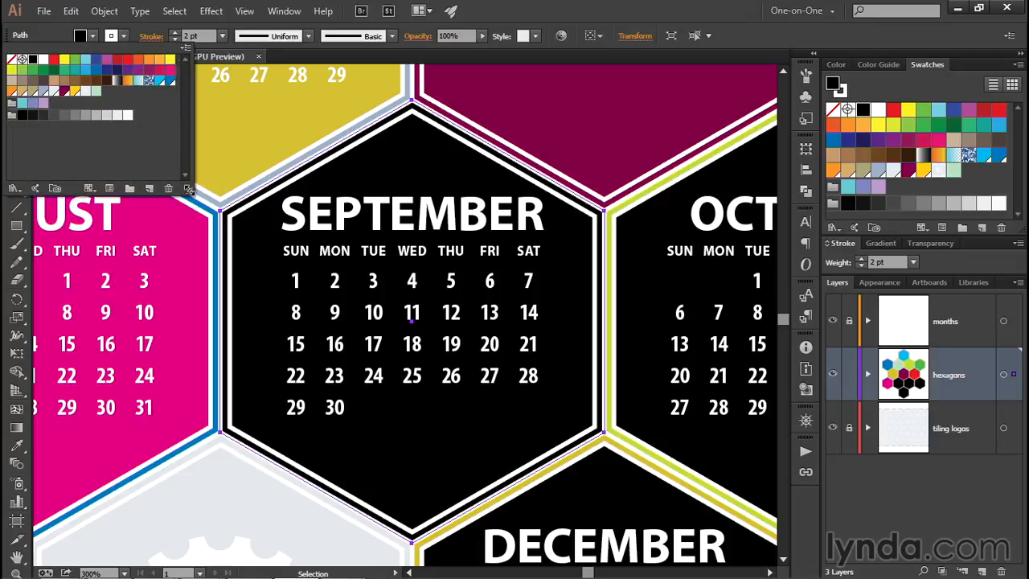
left_click(184, 49)
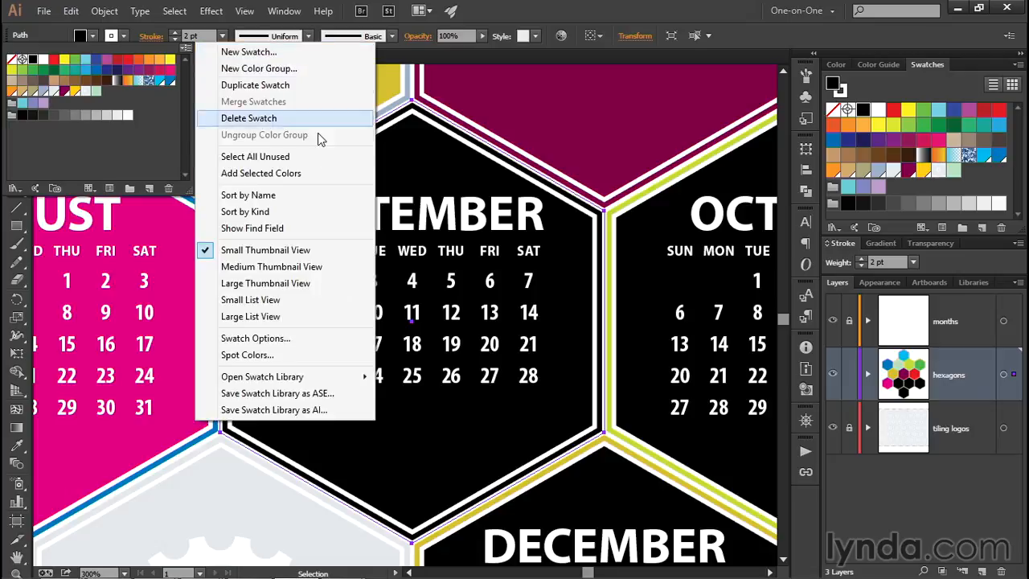
left_click(317, 268)
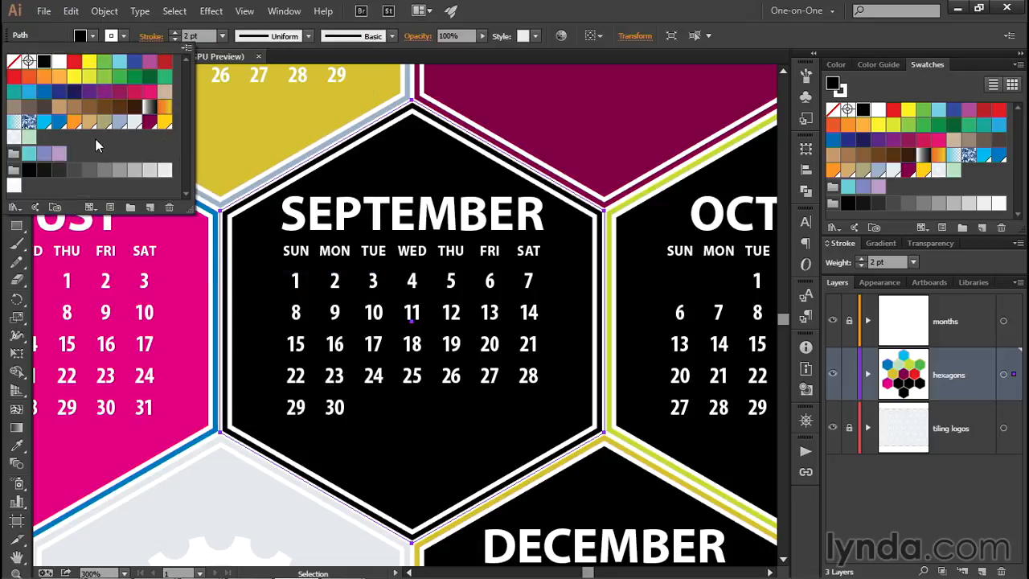
Step: Apply Seafoam to September's outer hexagon from the enlarged fill swatches, and set the fill back to black
left_click(29, 139)
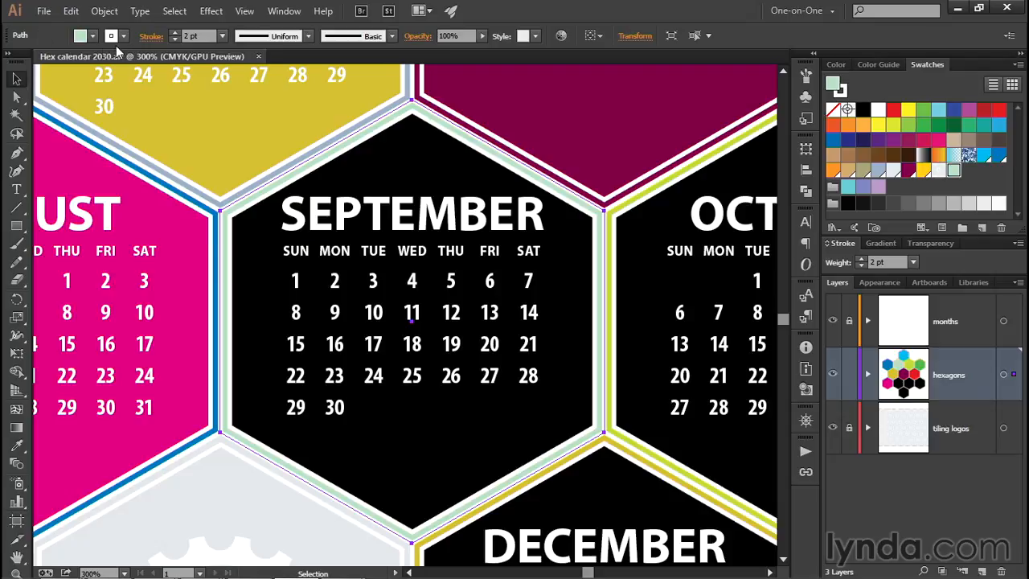
left_click(862, 110)
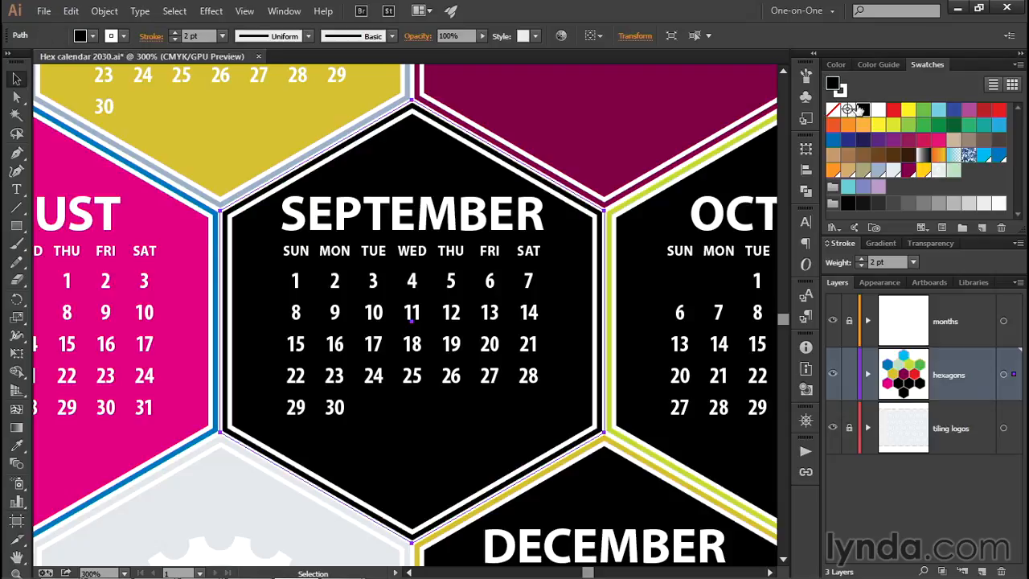
Step: Make stroke the active attribute and fill September's outer hexagon with Seafoam using the dedicated fill swatches
left_click(844, 94)
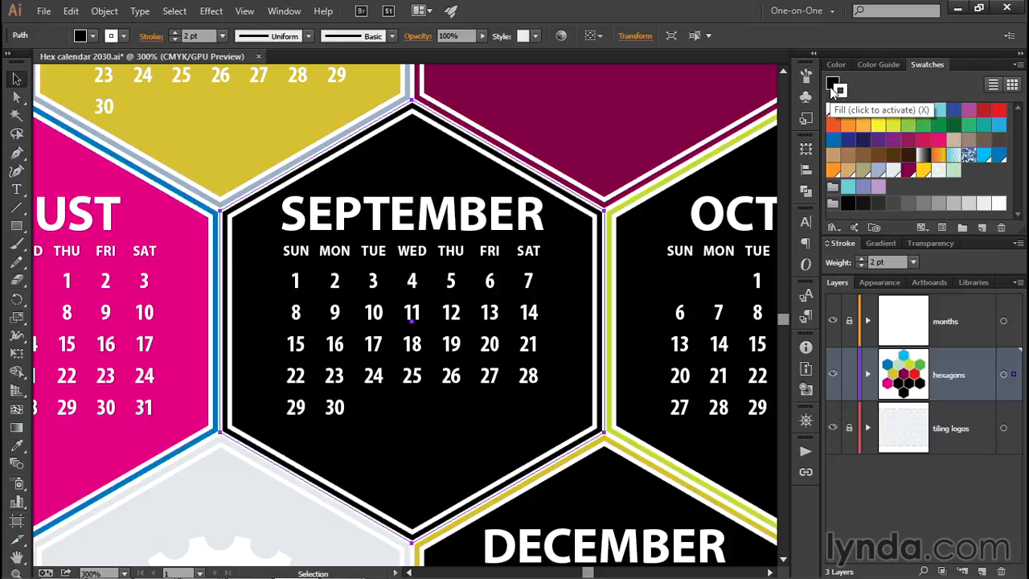
left_click(77, 36)
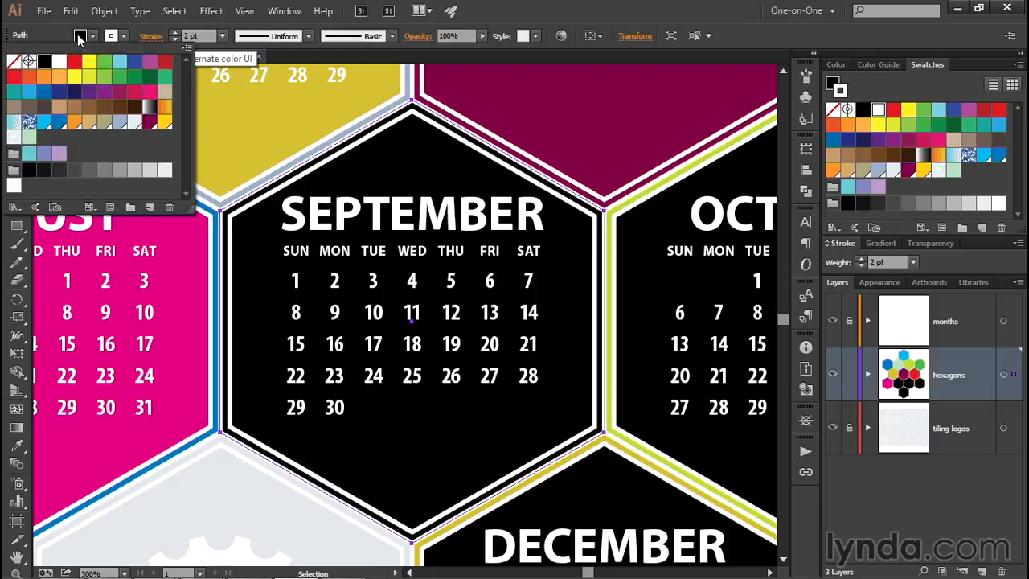
left_click(29, 139)
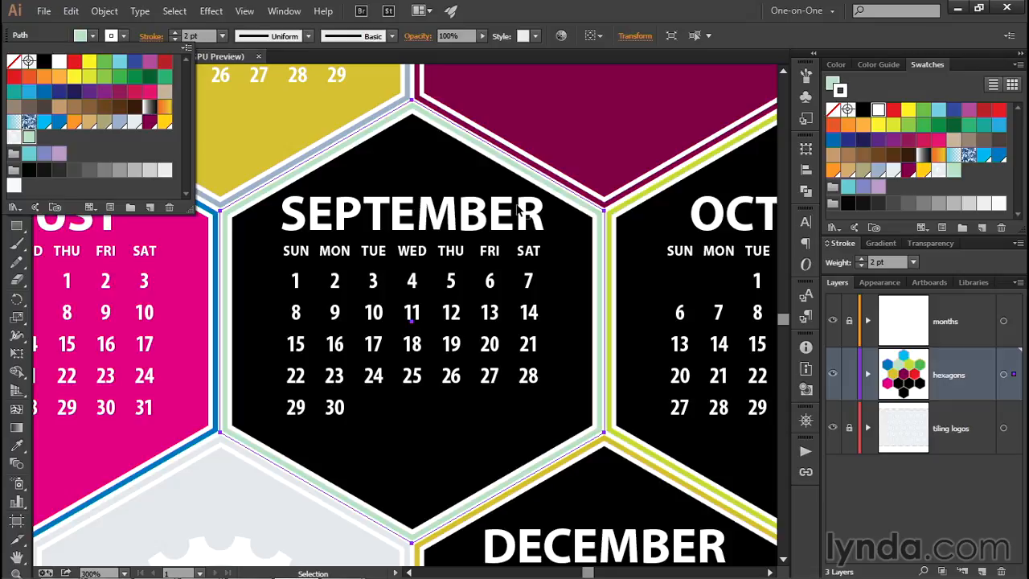
Step: Select April's lime green hexagon with the calendar shown at 100%, and expand the toolbox to two columns
key("Escape")
key("ctrl+1")
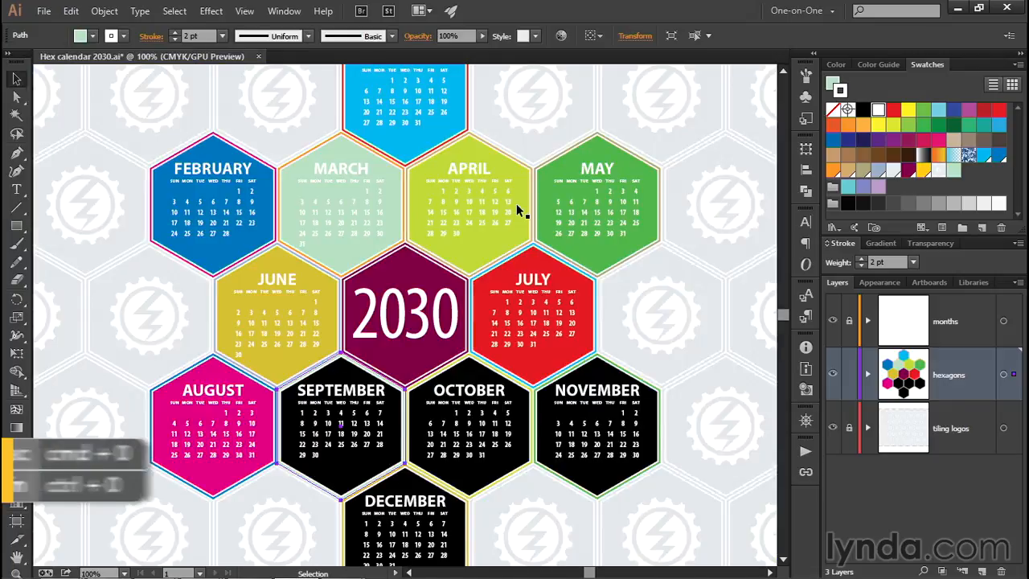
left_click(515, 211)
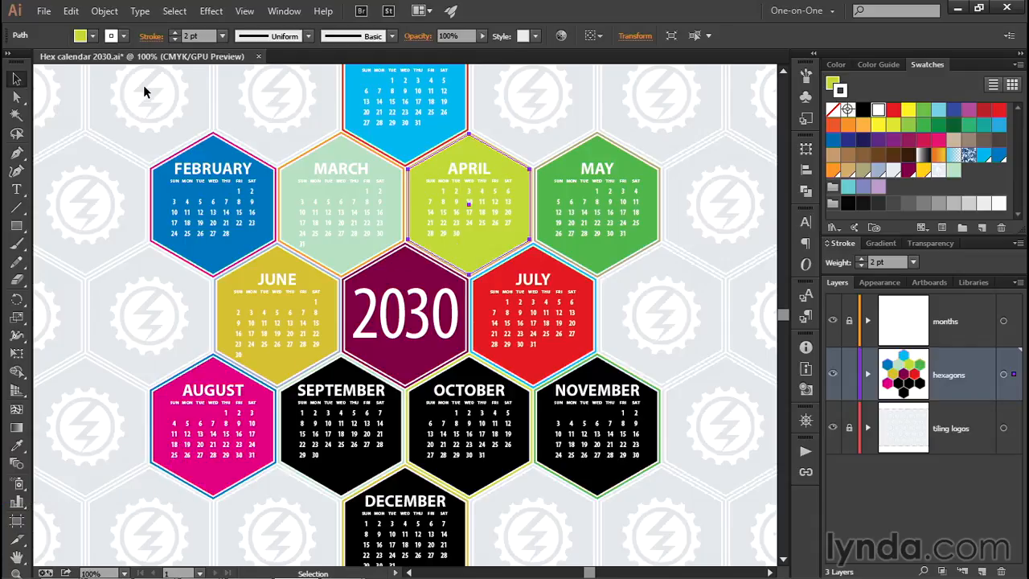
left_click(9, 54)
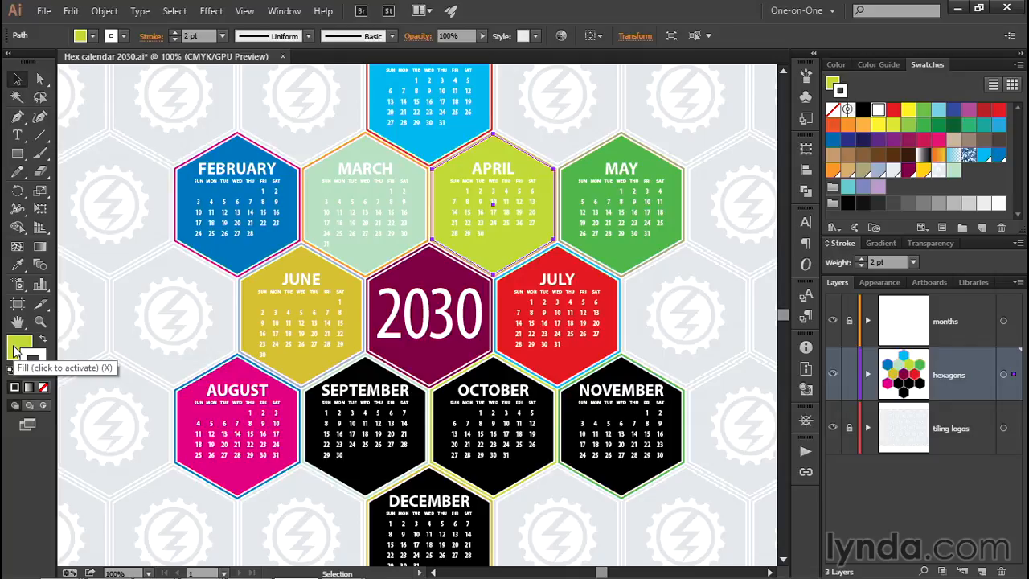
Step: Try adding April's fill color to the swatches directly from the toolbox, and undo it
left_click_drag(15, 351, 977, 174)
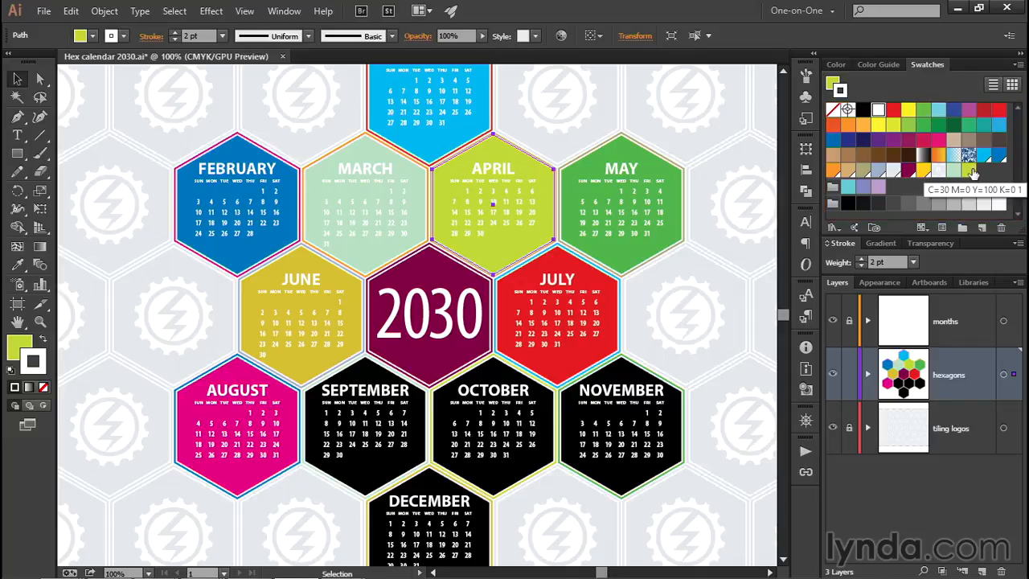
key("a")
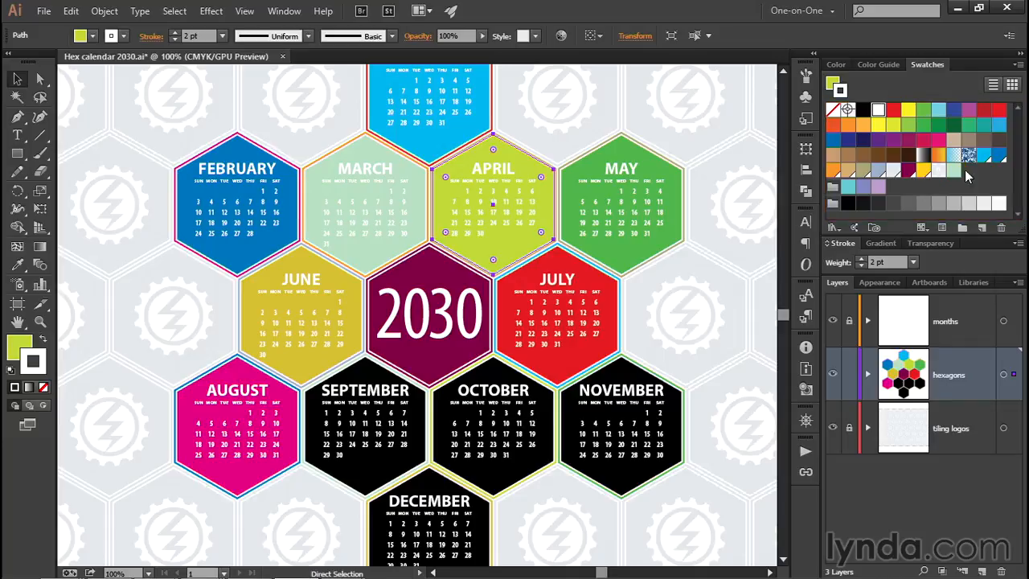
key("v")
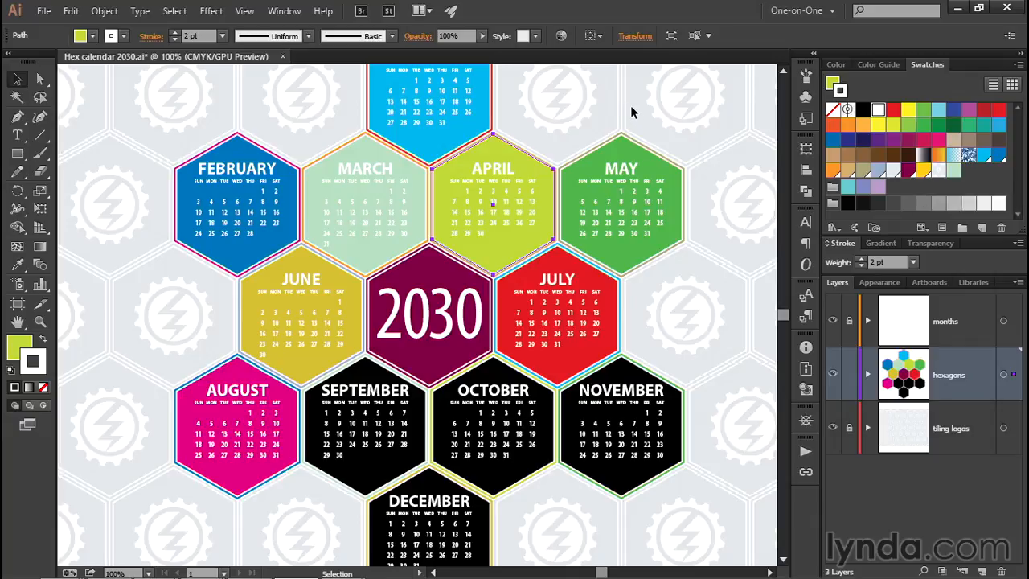
Step: Switch to the Essentials workspace and display the fully expanded CMYK color controls together with the swatches
left_click(835, 64)
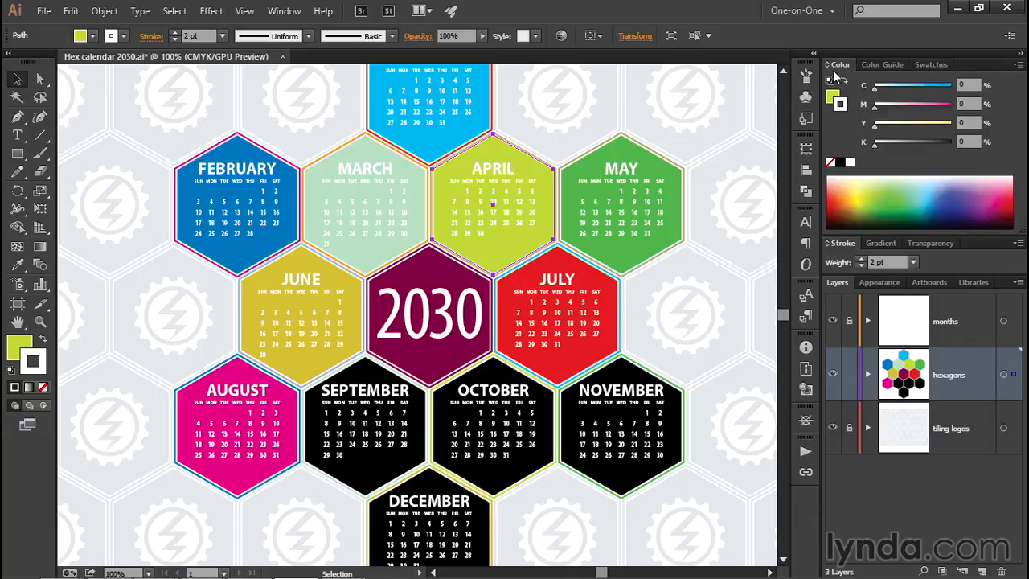
left_click(795, 11)
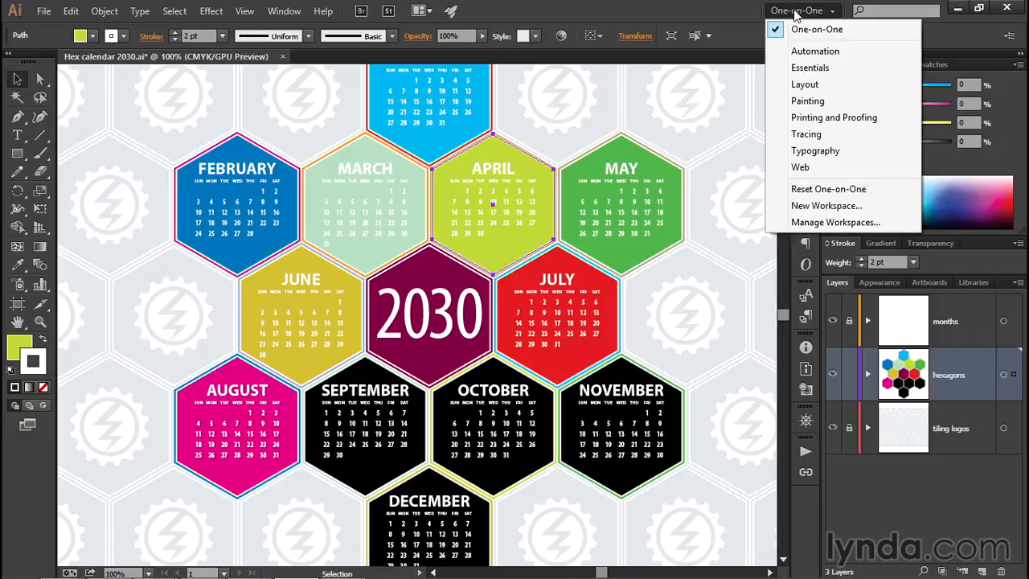
left_click(845, 69)
left_click(1021, 56)
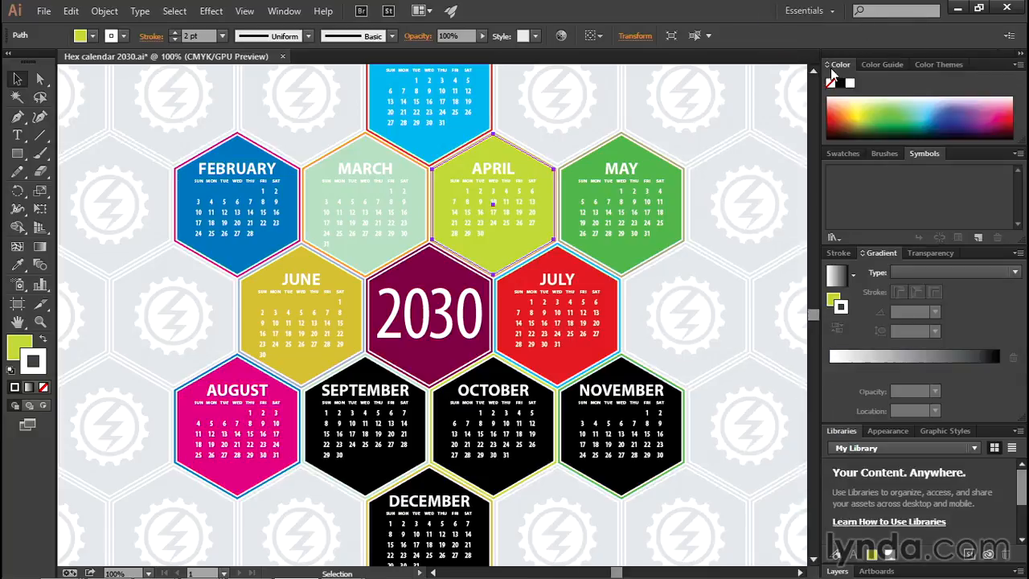
left_click(842, 155)
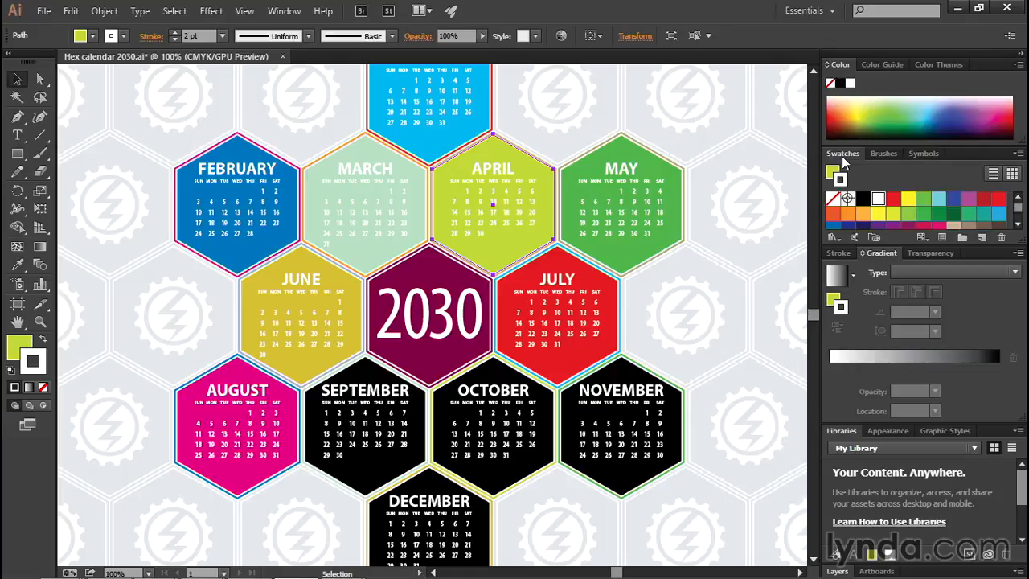
left_click(828, 65)
left_click(828, 66)
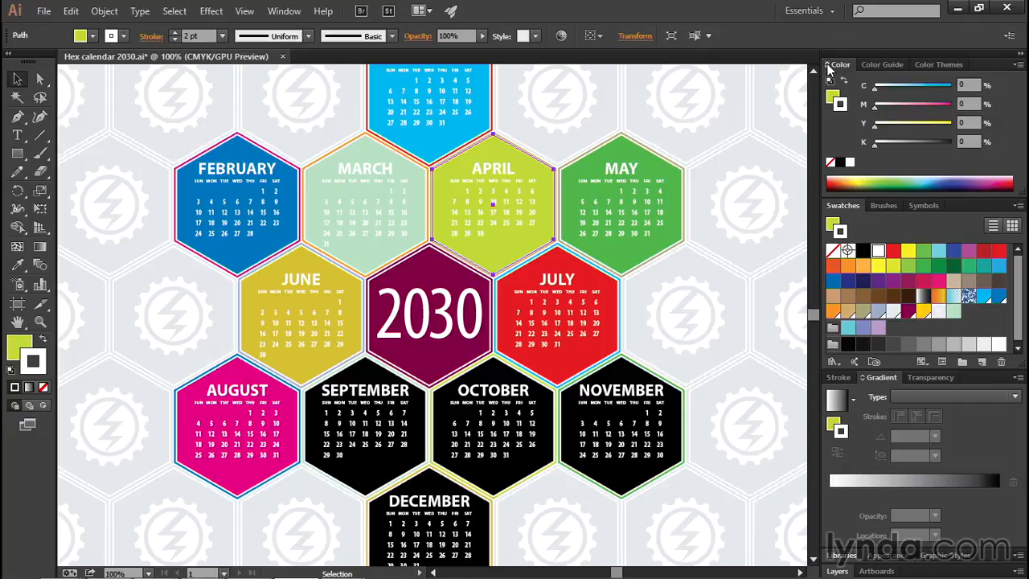
Step: Try adding April's fill color to the swatches from the color controls, undo it, and return to the One-on-One workspace
left_click_drag(840, 102, 969, 315)
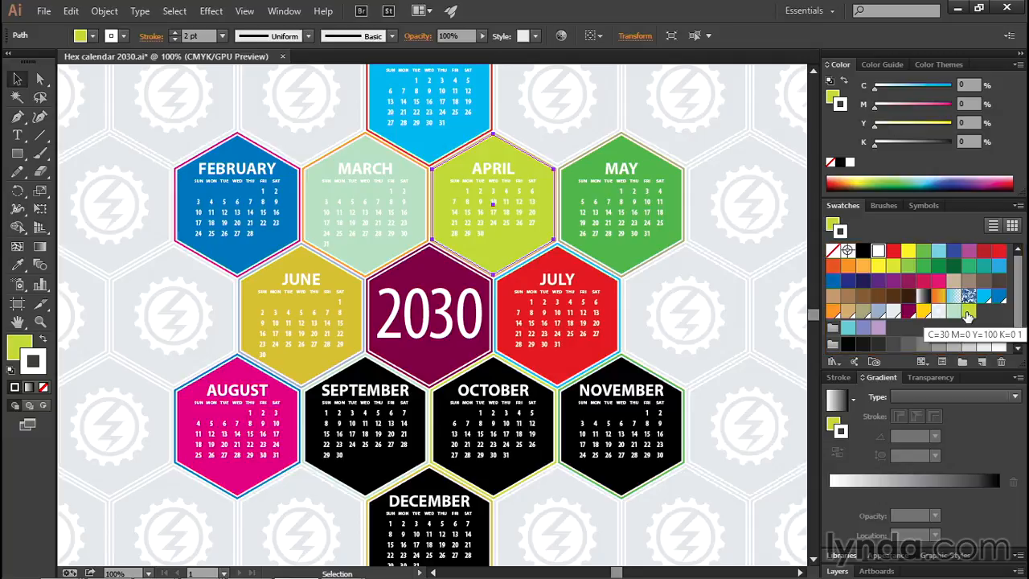
left_click(807, 10)
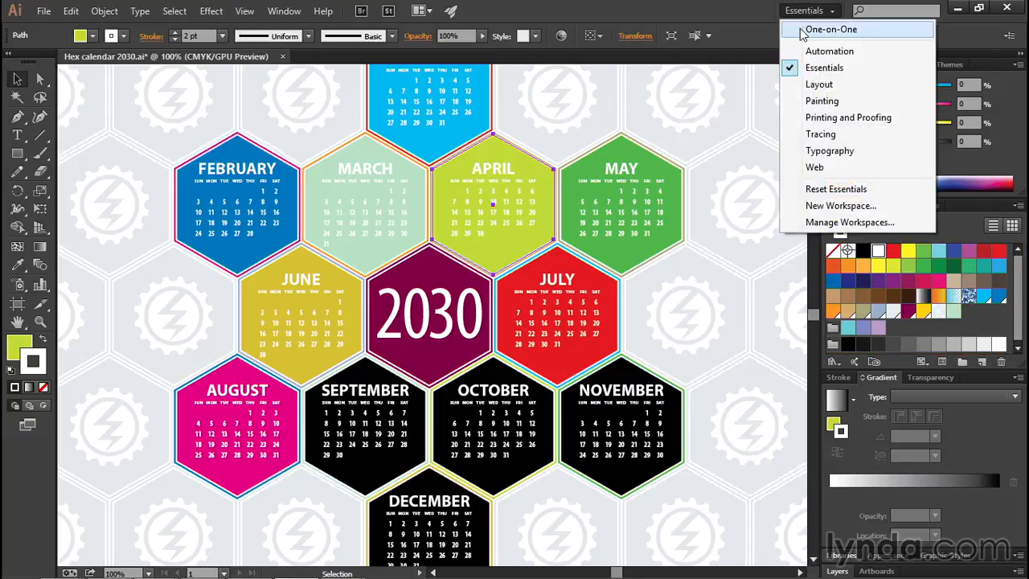
left_click(804, 30)
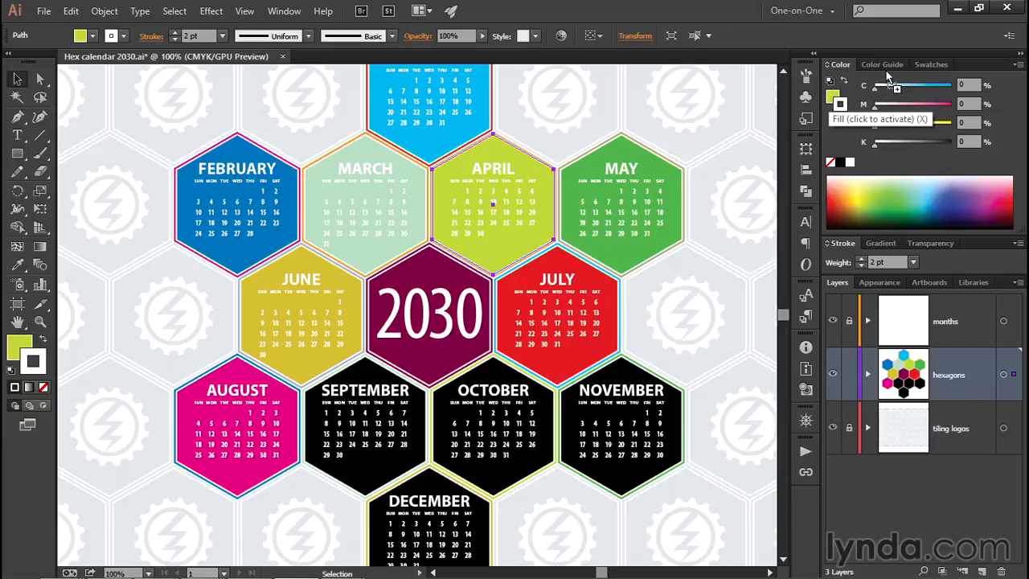
Step: Save April's fill as a new swatch, and place Seafoam followed by the new swatch at the start of the last ungrouped swatch row
left_click(932, 65)
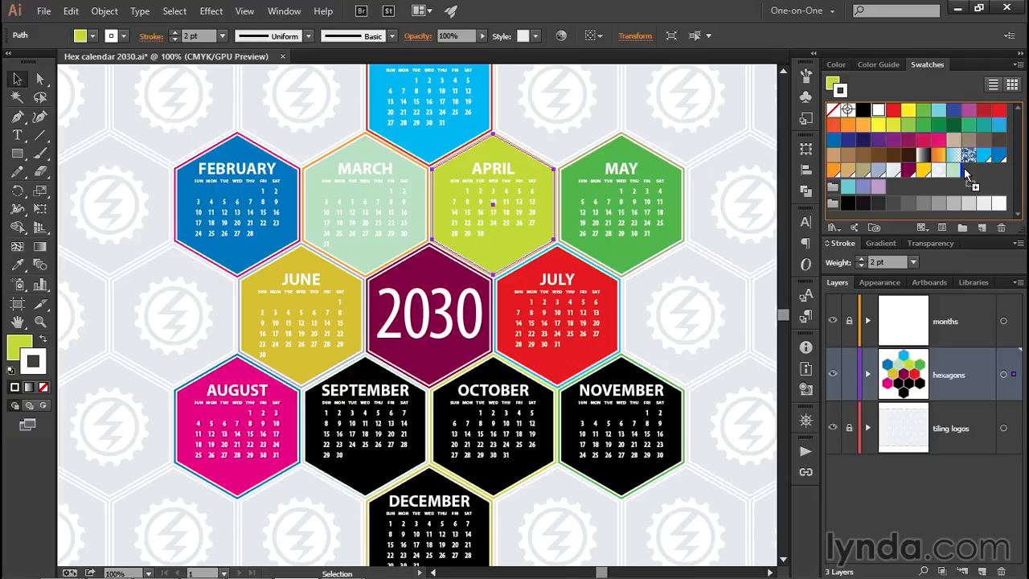
left_click_drag(964, 167, 969, 189)
left_click_drag(927, 136, 828, 178)
left_click_drag(833, 183, 833, 179)
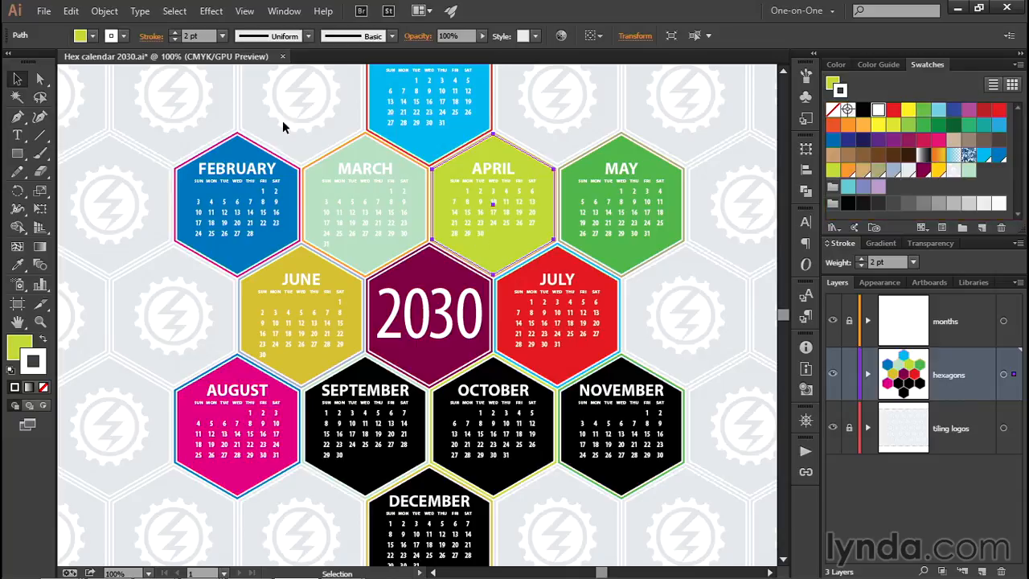
left_click(969, 172)
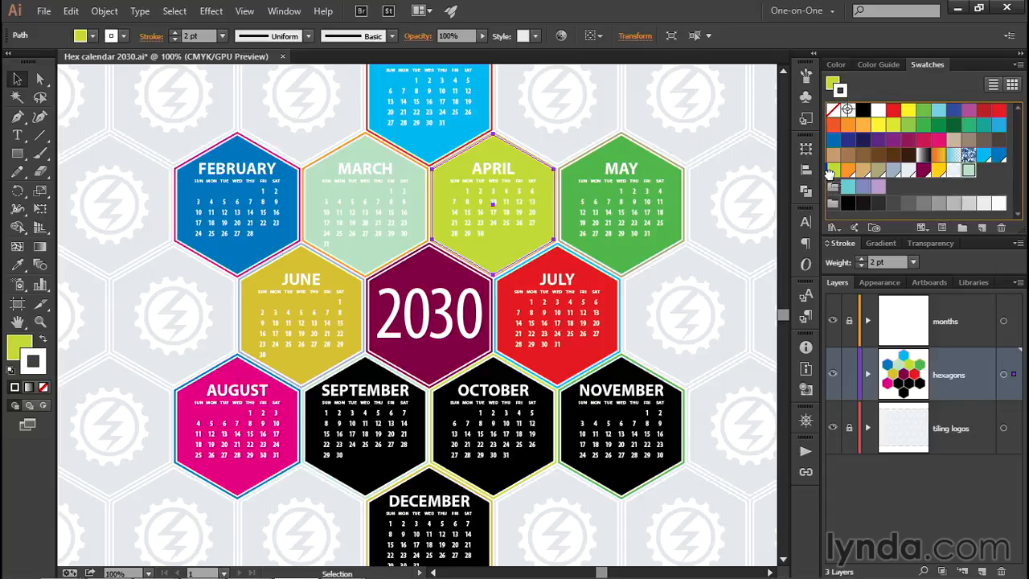
left_click_drag(827, 172, 828, 172)
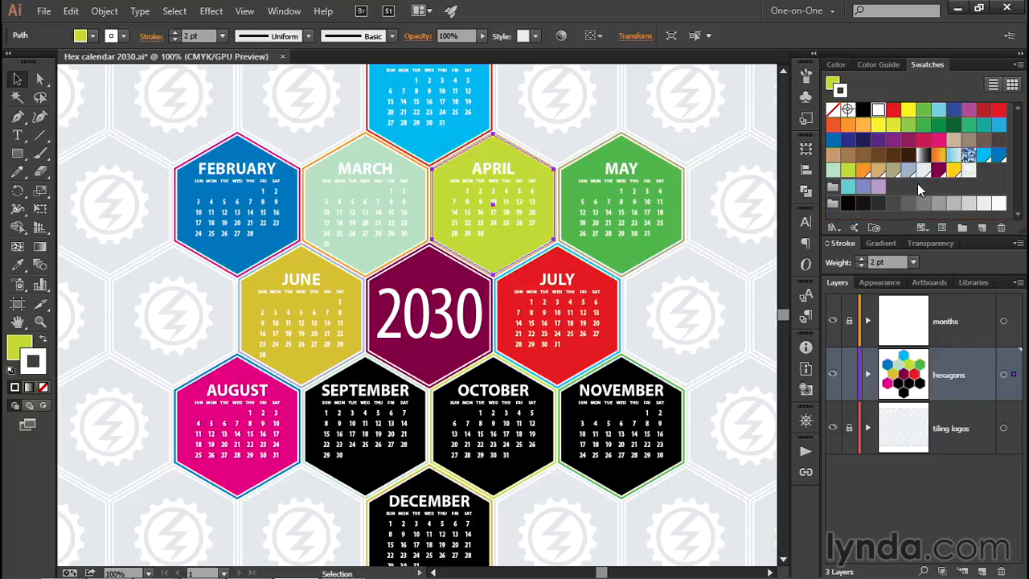
Step: Rename the new lime green swatch as Harlequin, and set the April hexagon's stroke back to white before deselecting it
double_click(847, 172)
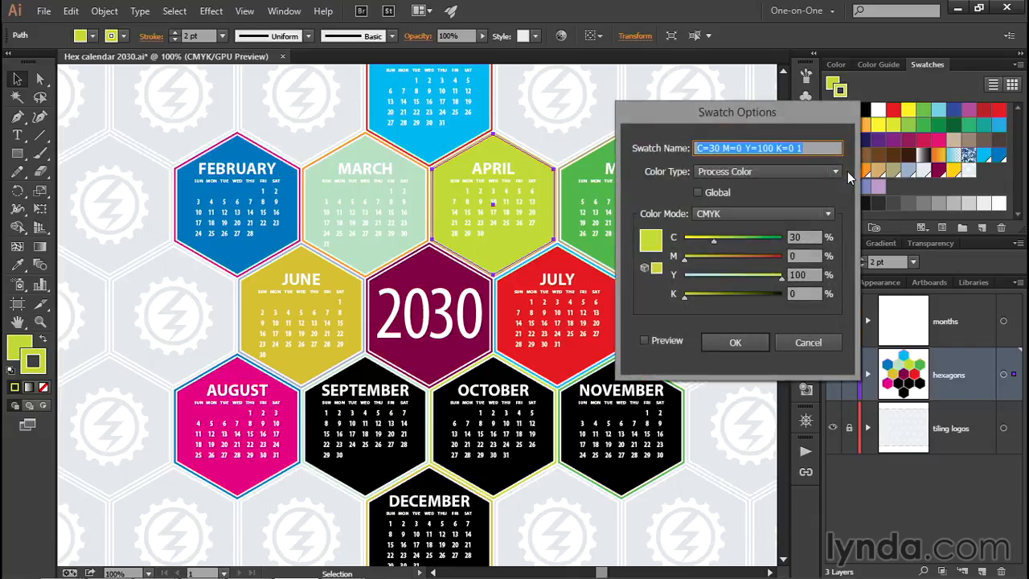
type("Harle")
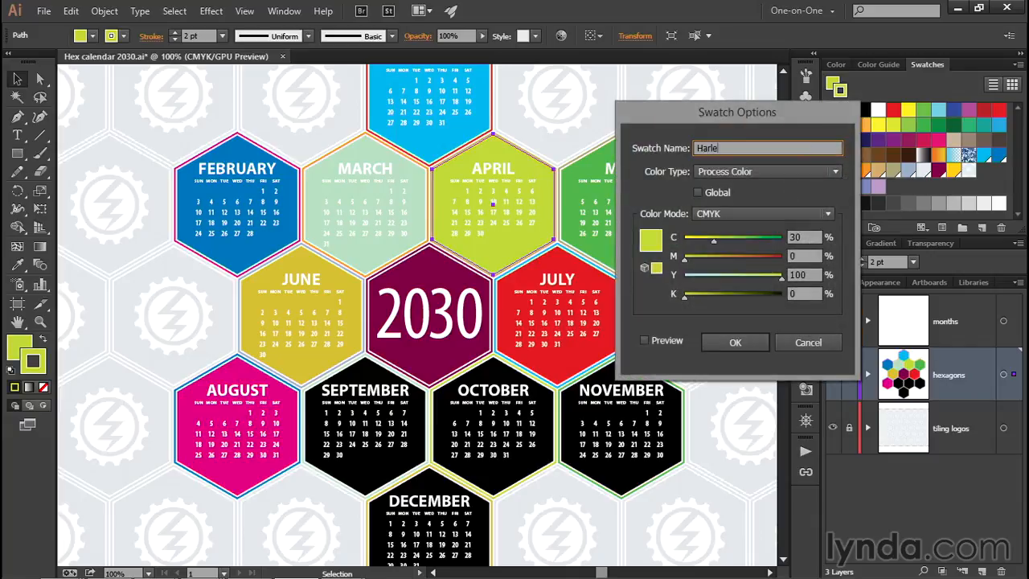
type("quin")
left_click(750, 342)
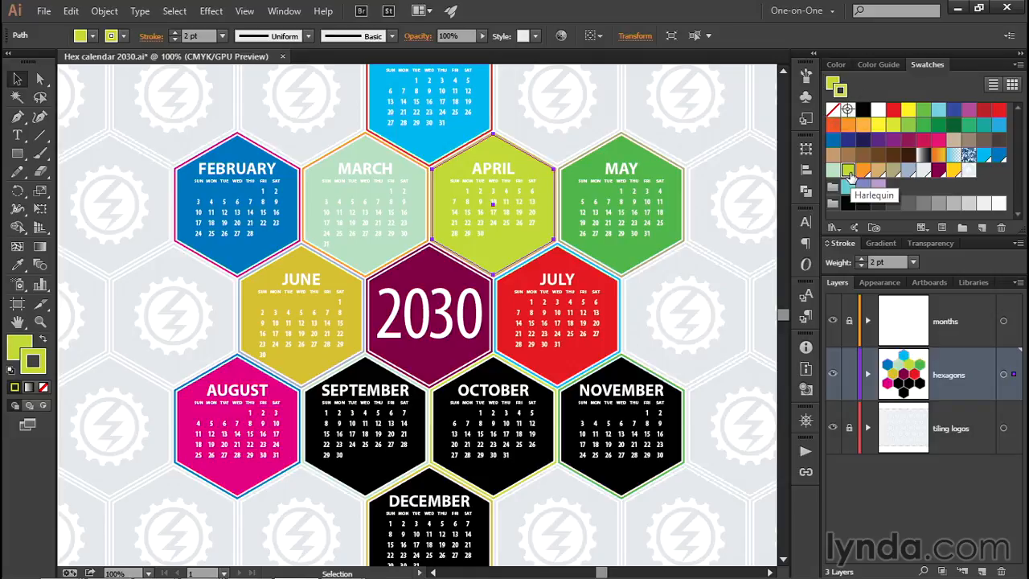
left_click(877, 111)
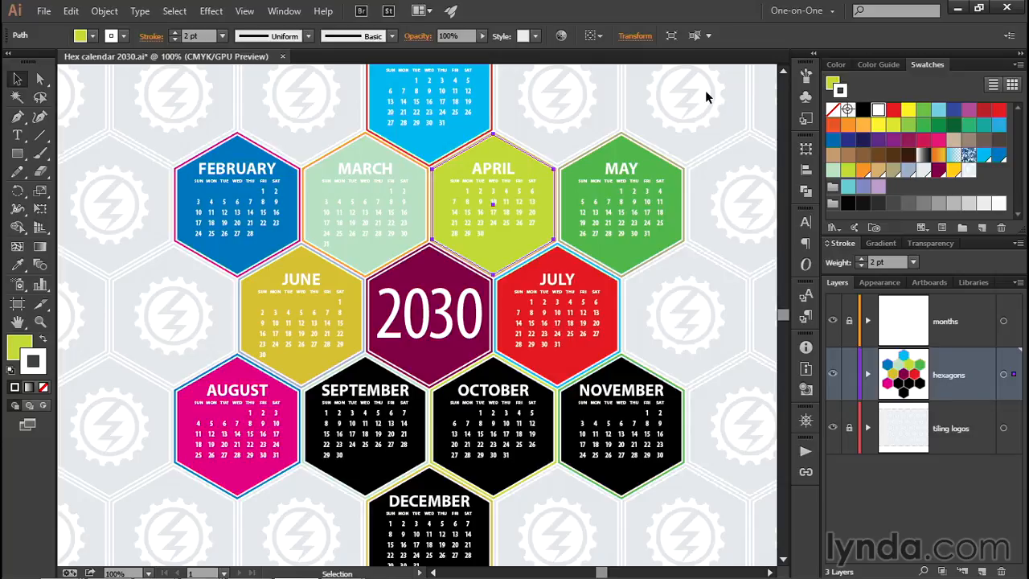
left_click(573, 95)
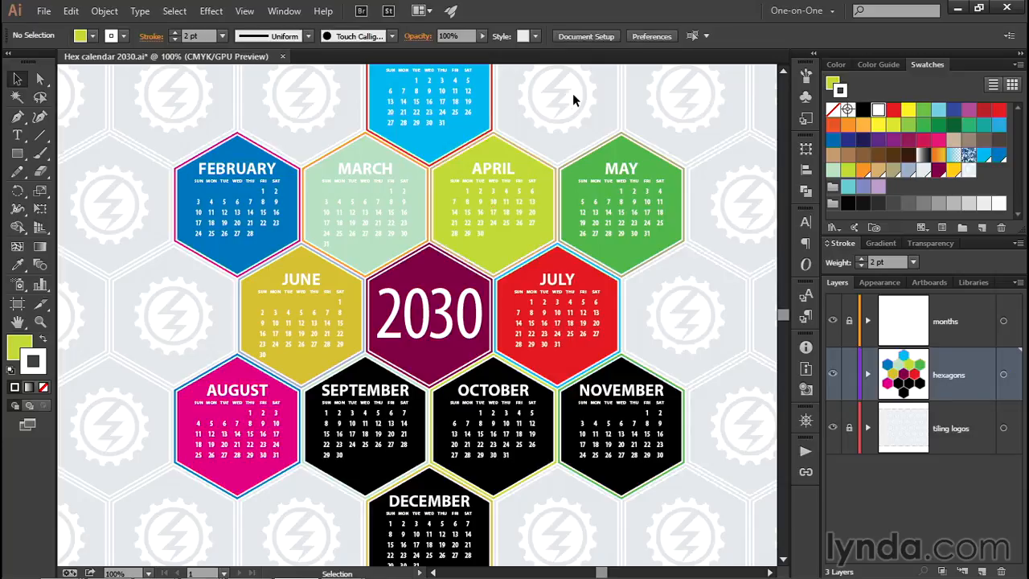